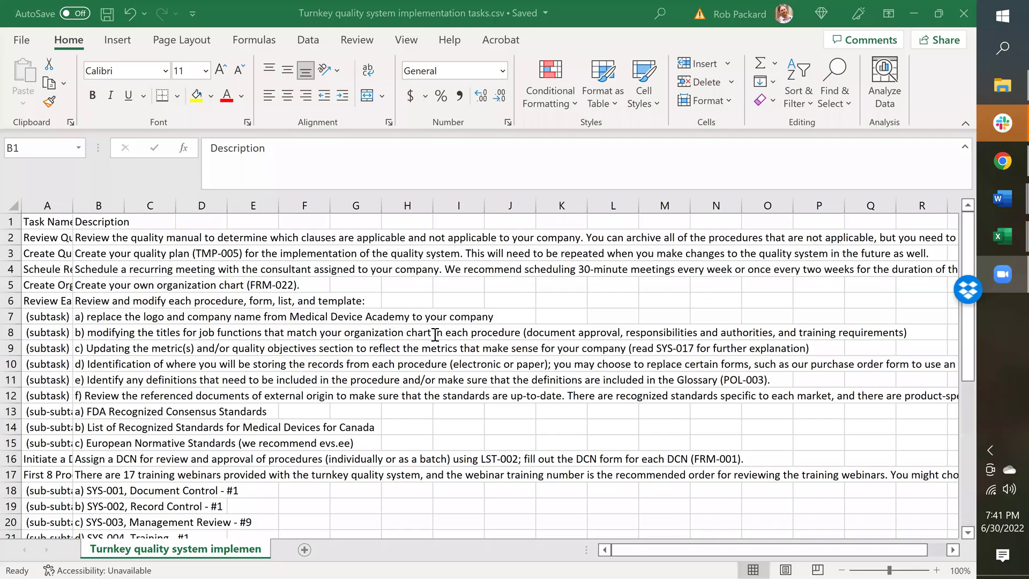
Return to the top of the Word work instruction and read Purpose, Scope, Revision History and Definitions
key(alt+Tab)
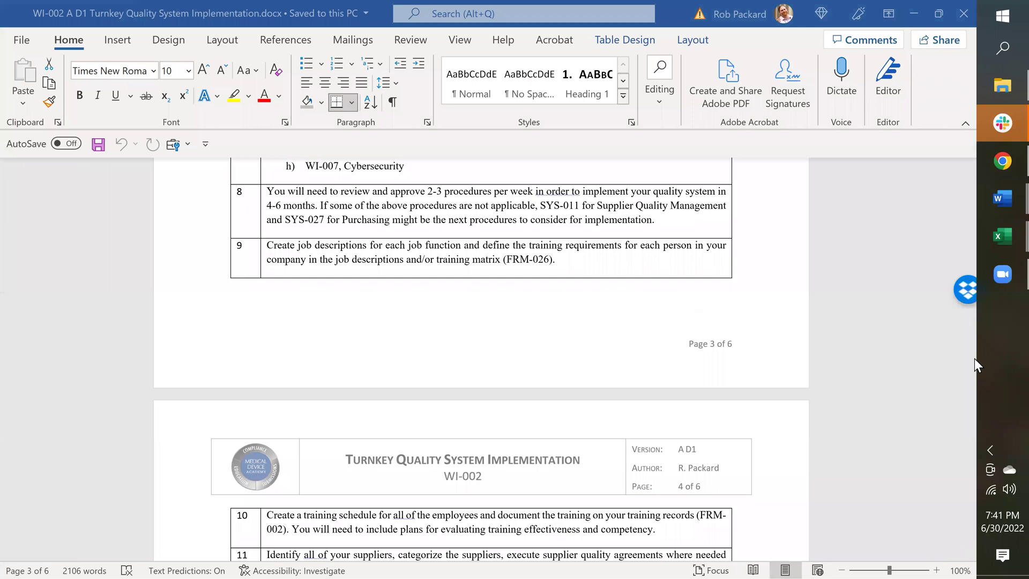
scroll(369, 317, up, 5)
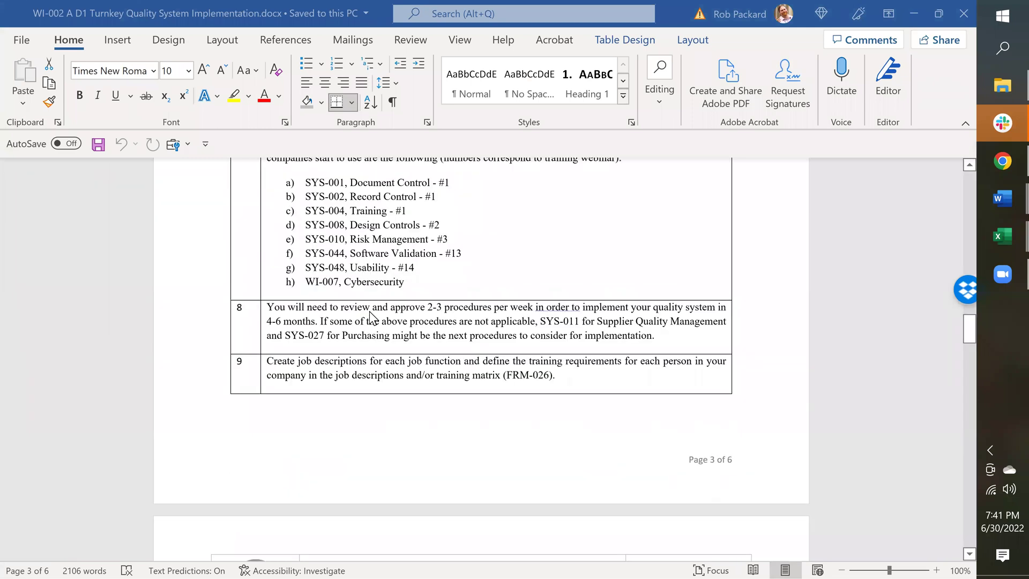
scroll(367, 317, up, 10)
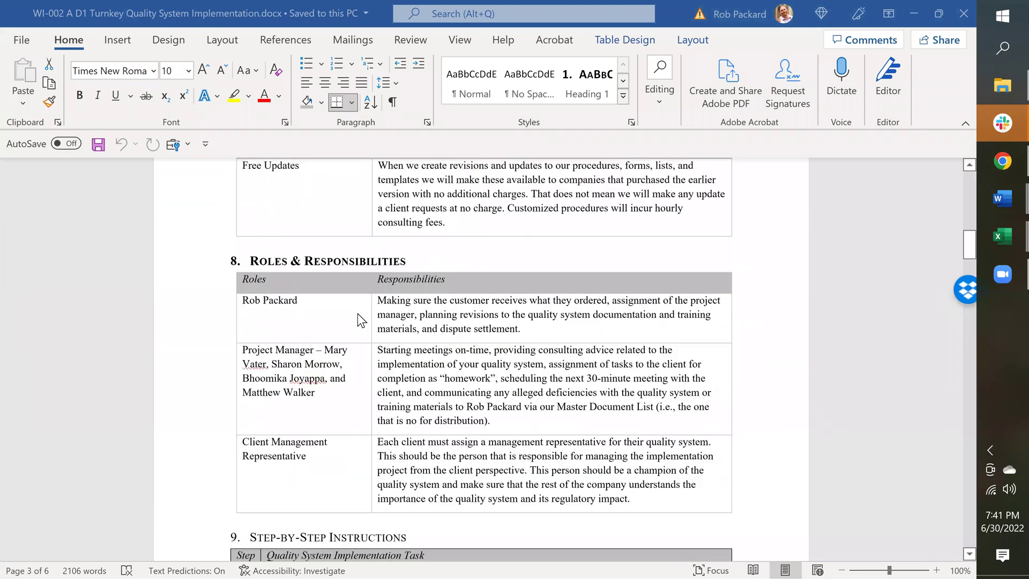
key(ctrl+Home)
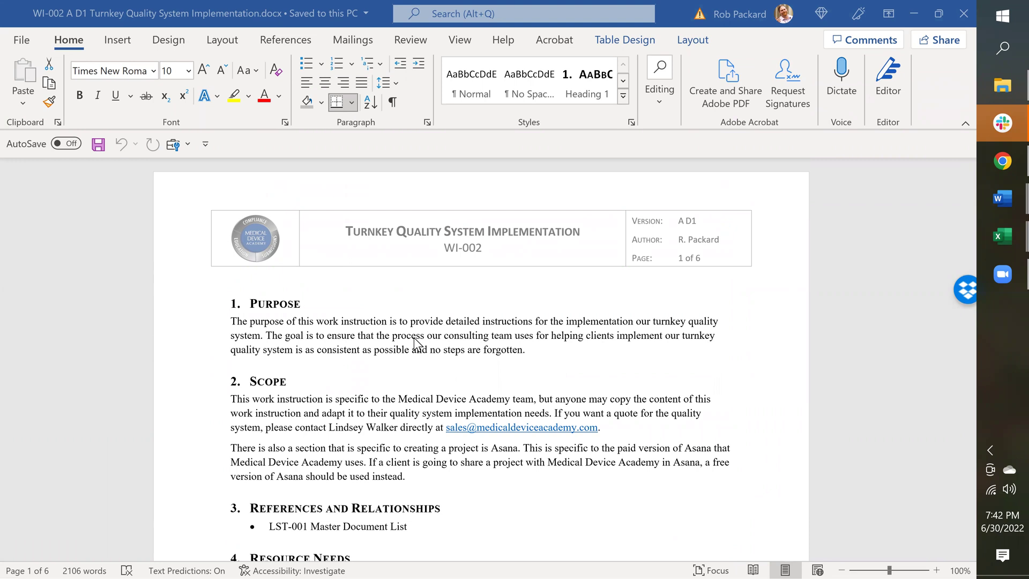
scroll(268, 359, down, 1)
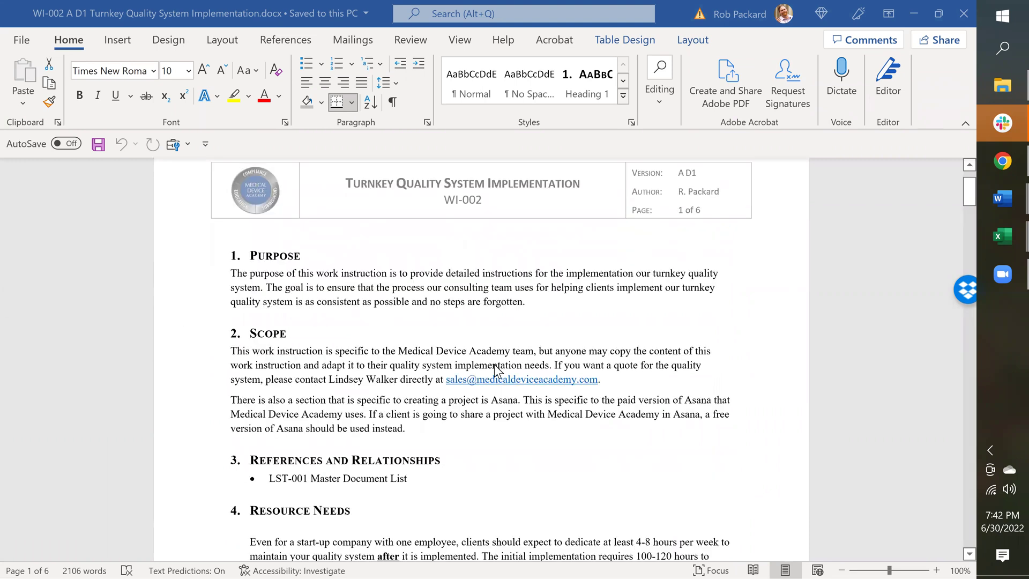
scroll(494, 364, down, 1)
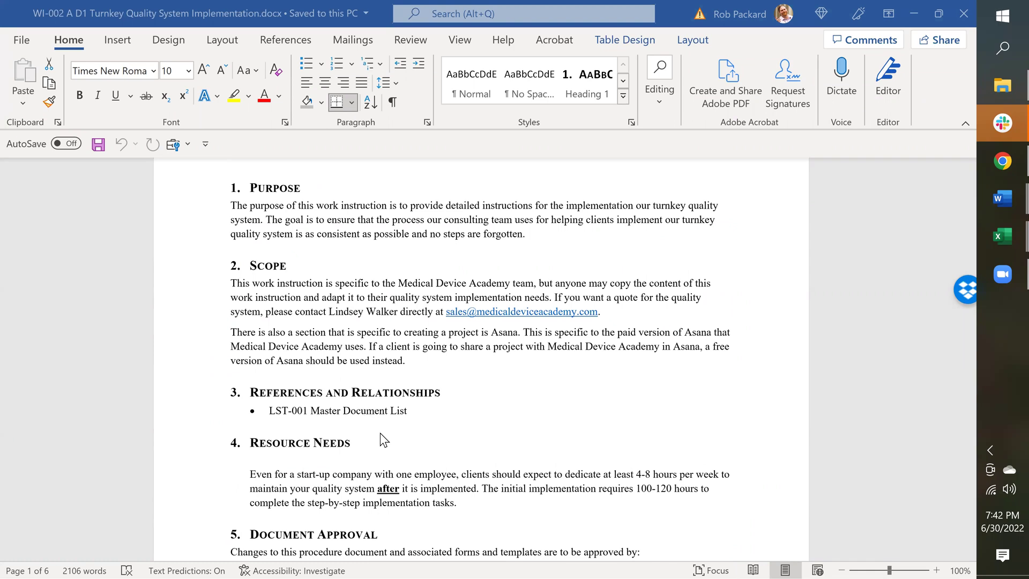
scroll(397, 434, down, 3)
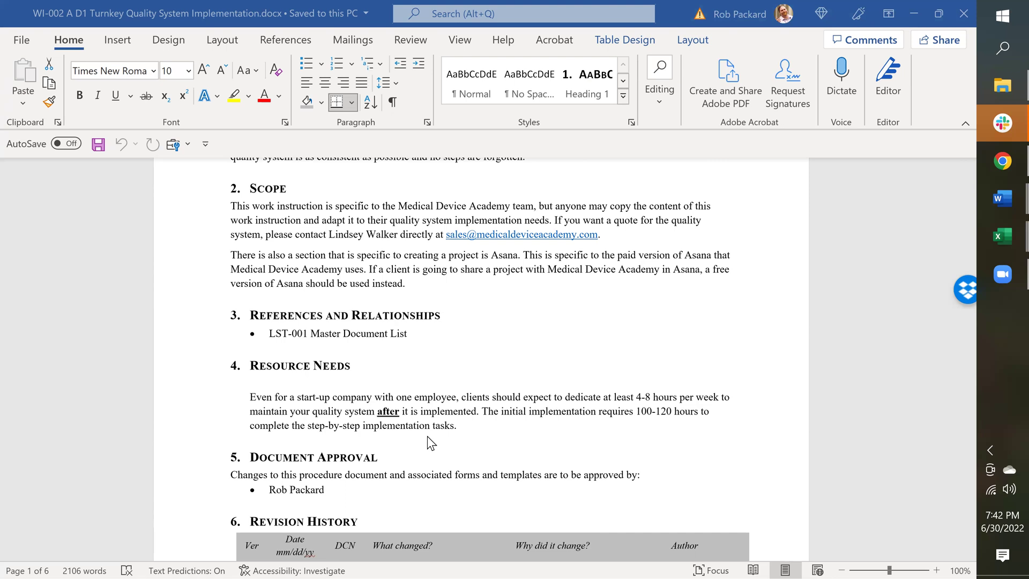
scroll(451, 396, down, 4)
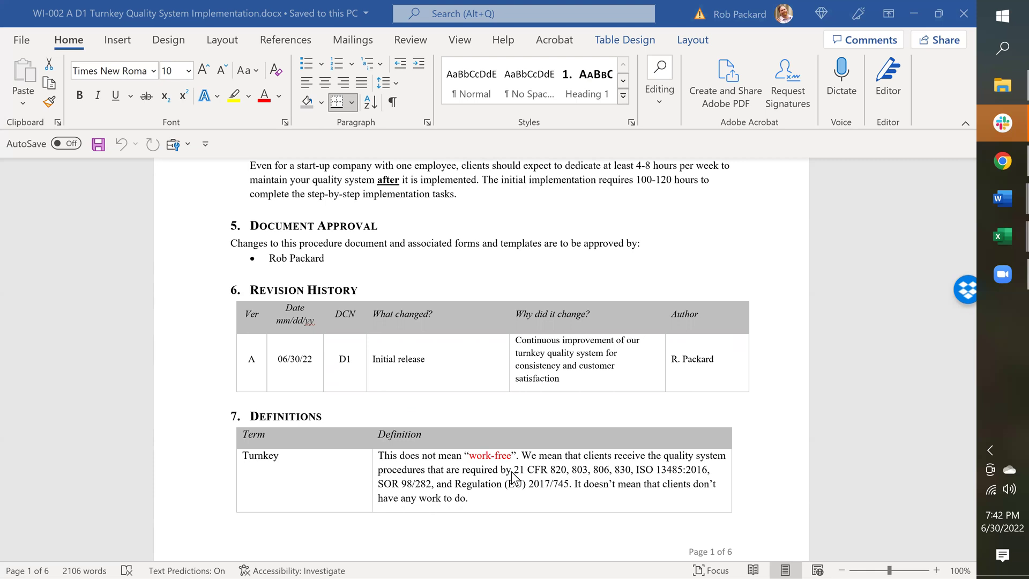
Read on through the Step-by-Step Instructions table to section 10's free-version feature lists
scroll(500, 403, down, 1)
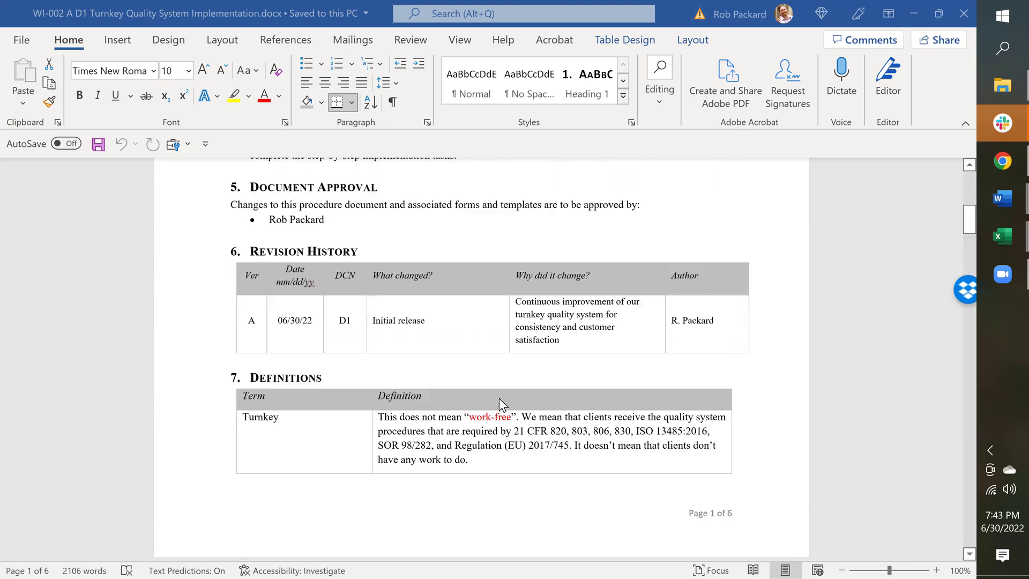
scroll(499, 391, down, 8)
scroll(499, 376, down, 4)
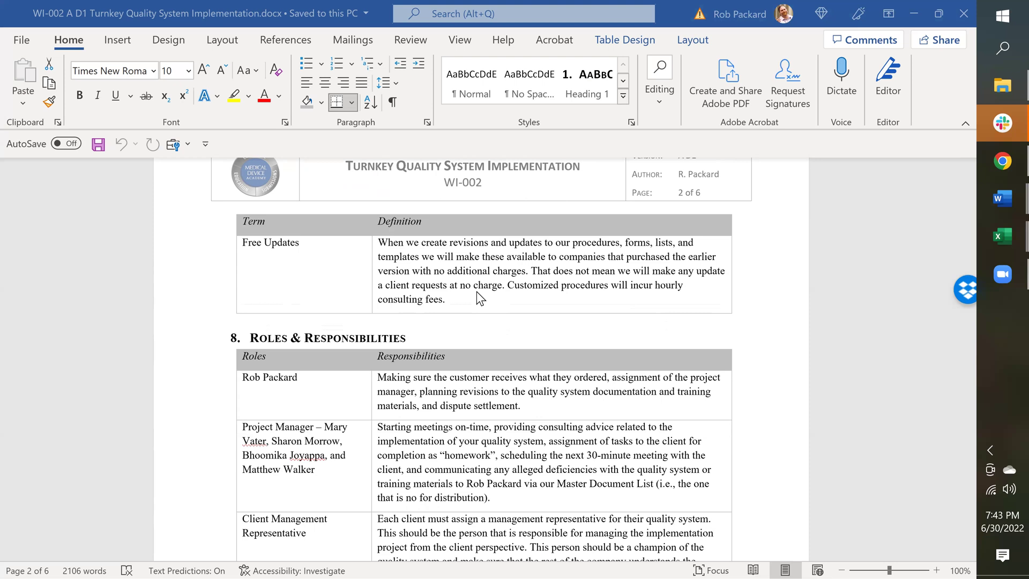
scroll(389, 311, down, 3)
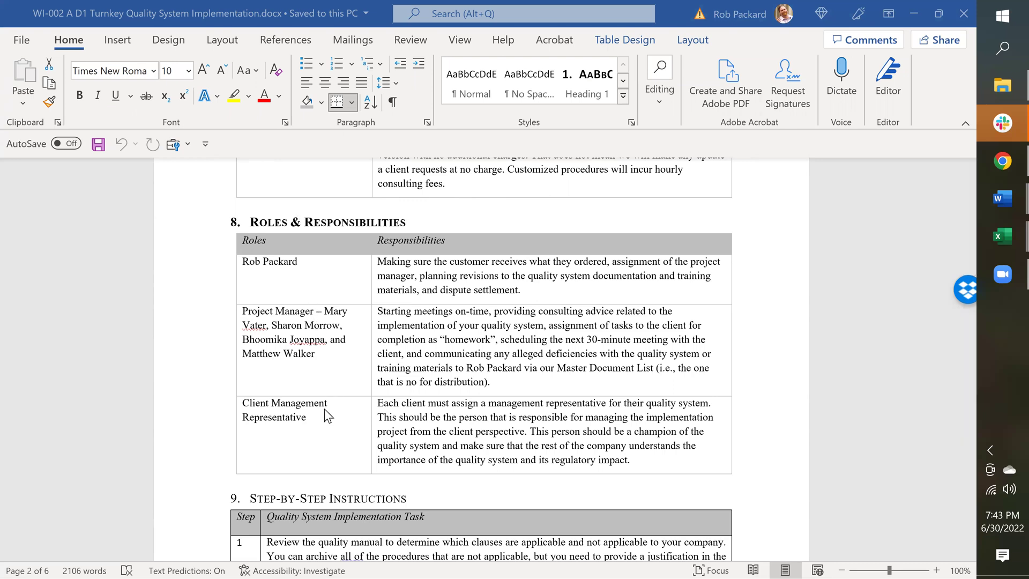
scroll(324, 408, down, 6)
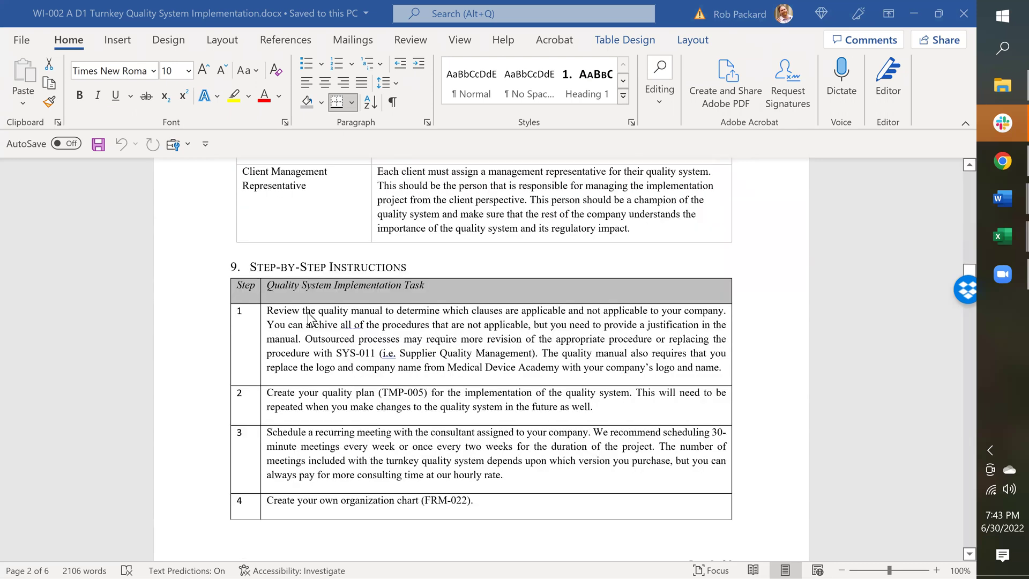
scroll(423, 369, down, 3)
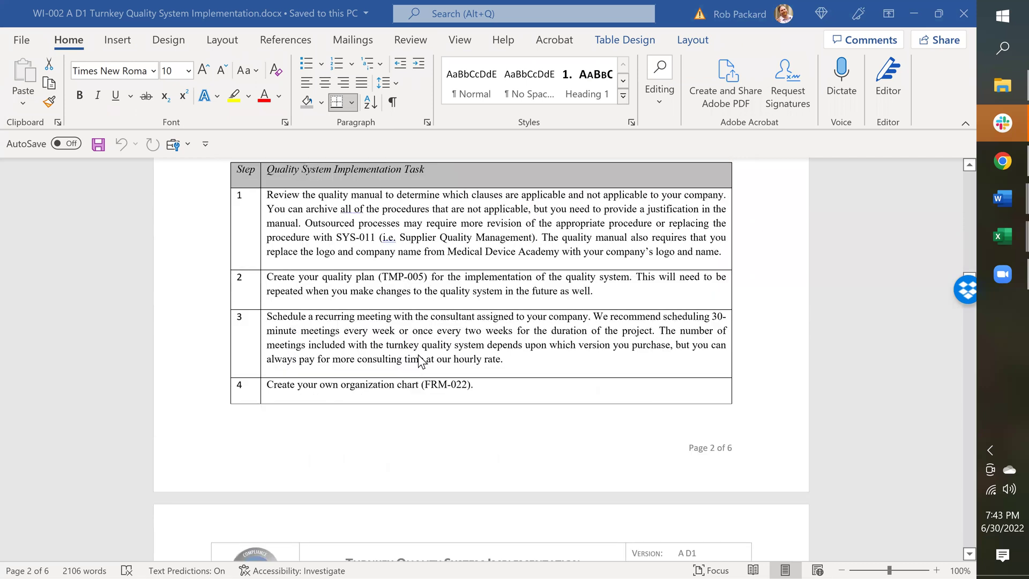
scroll(420, 332, down, 6)
scroll(419, 324, down, 18)
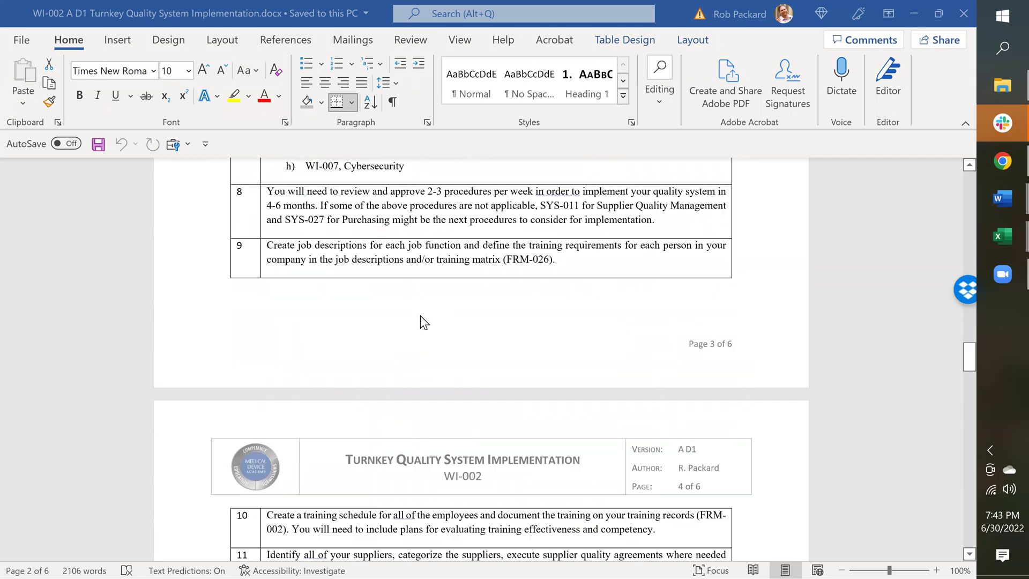
scroll(421, 318, down, 8)
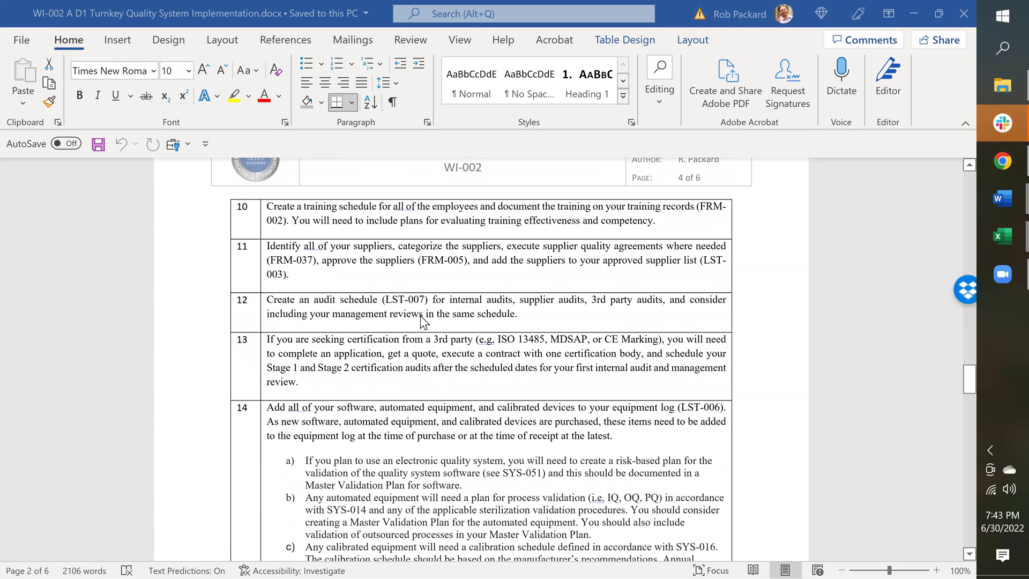
scroll(421, 316, down, 14)
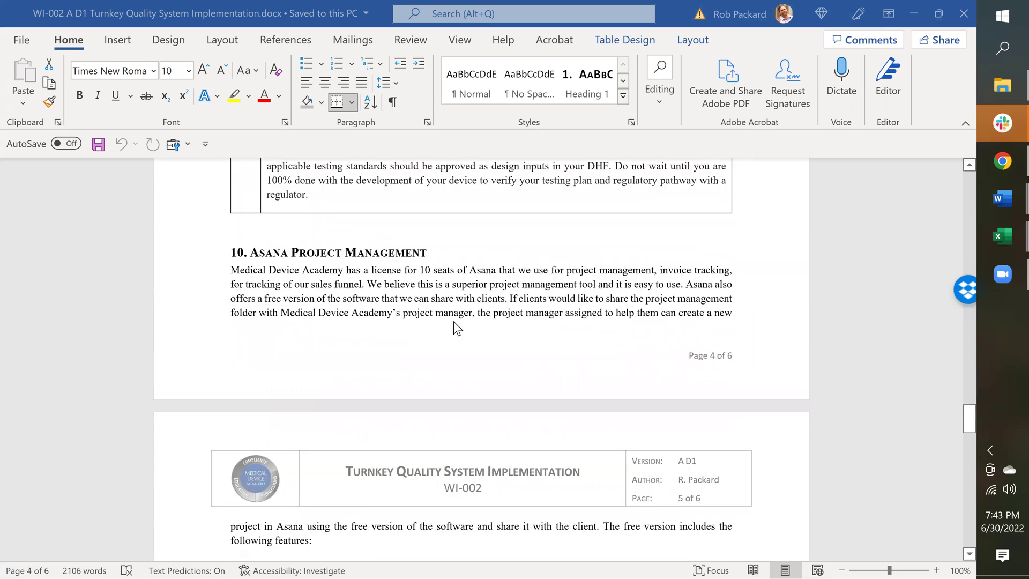
scroll(486, 321, down, 5)
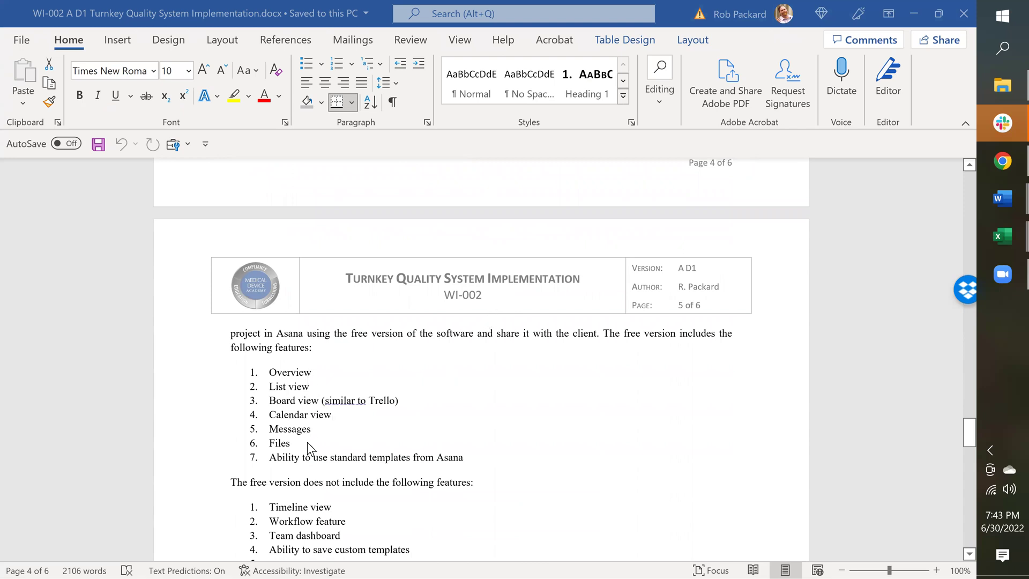
scroll(293, 413, down, 3)
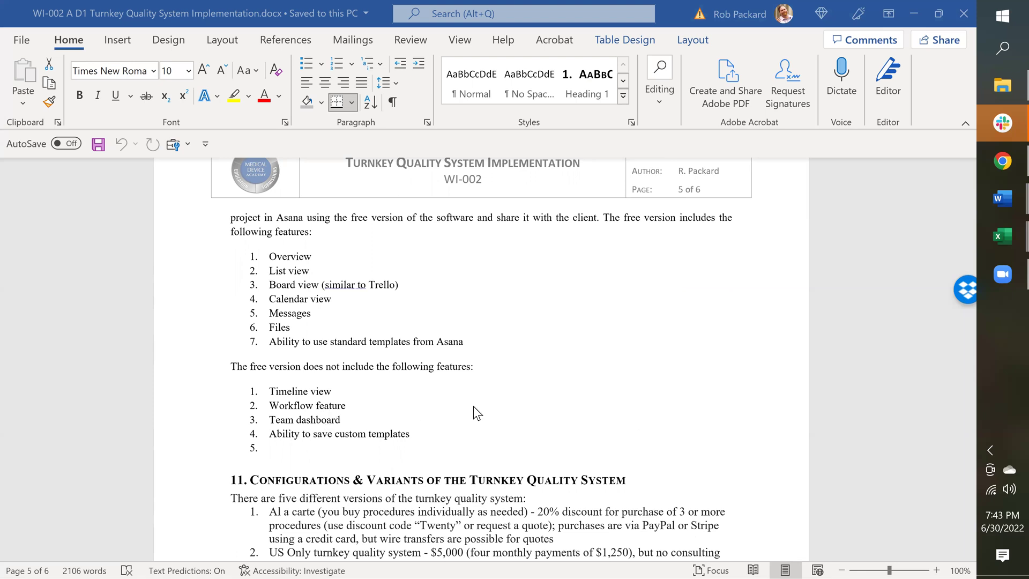
Scroll to sections 11 and 12, showing the pricing variants and the SYS procedure list
scroll(474, 407, down, 5)
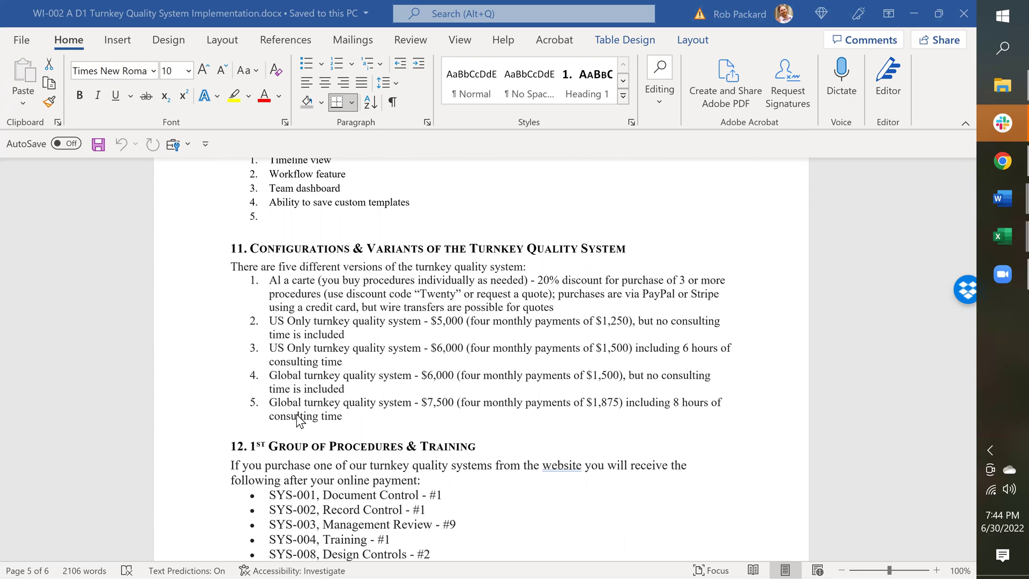
scroll(313, 426, down, 3)
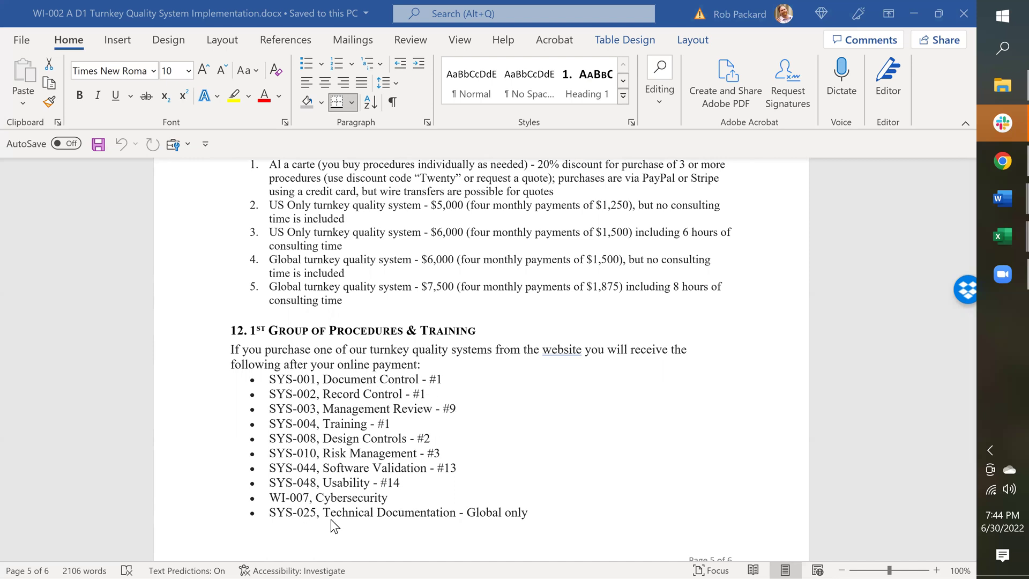
scroll(330, 526, down, 1)
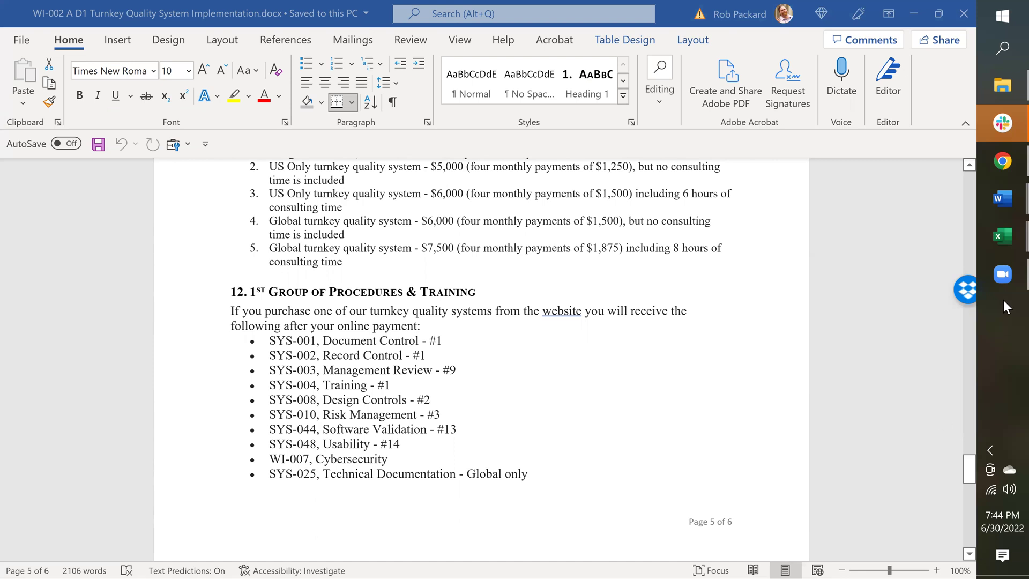
Return to the Turnkey tasks CSV in Excel and widen column A to show full task names
mouse_move(1003, 241)
click(863, 300)
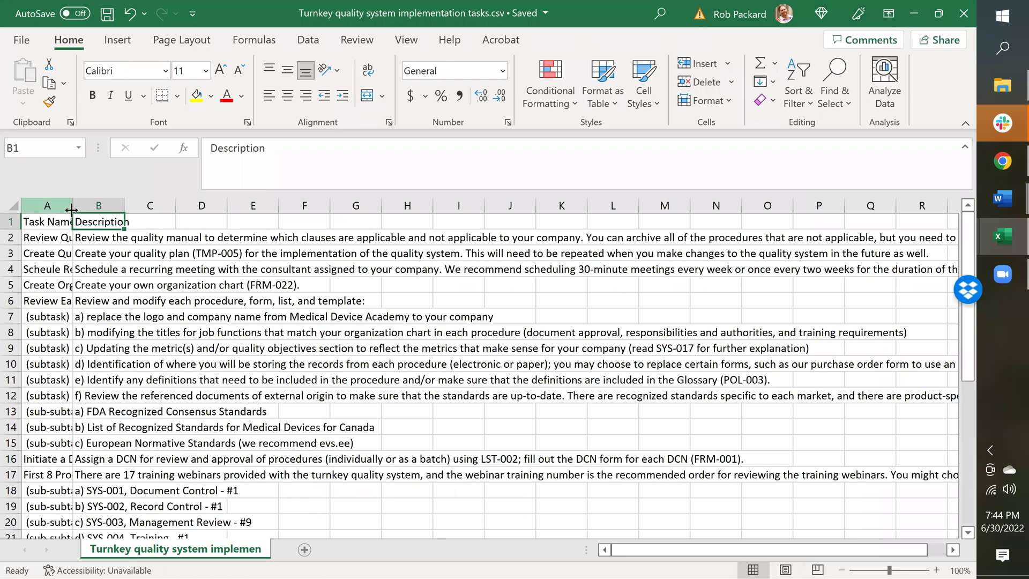
drag(71, 209, 117, 204)
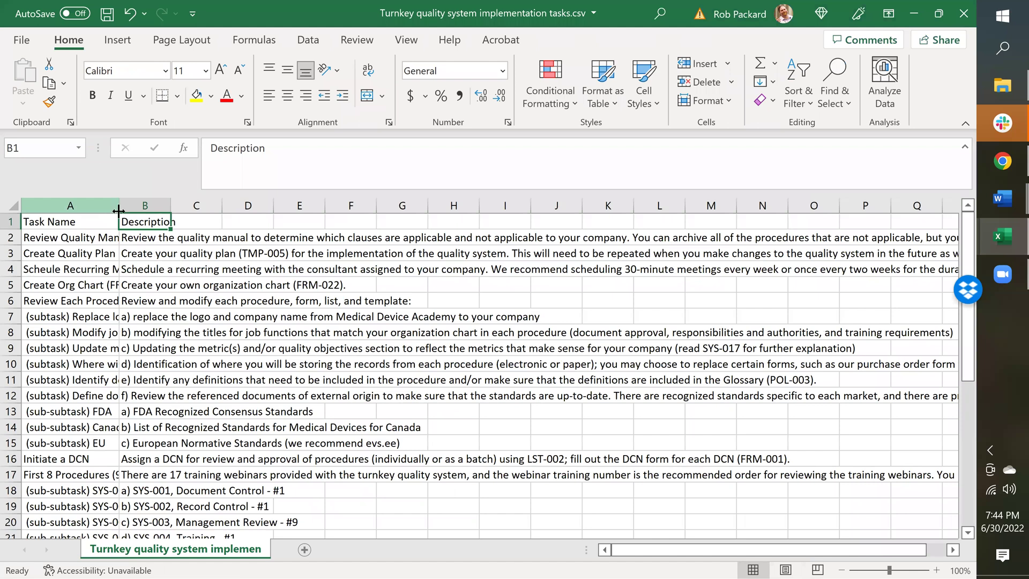
drag(118, 205, 190, 208)
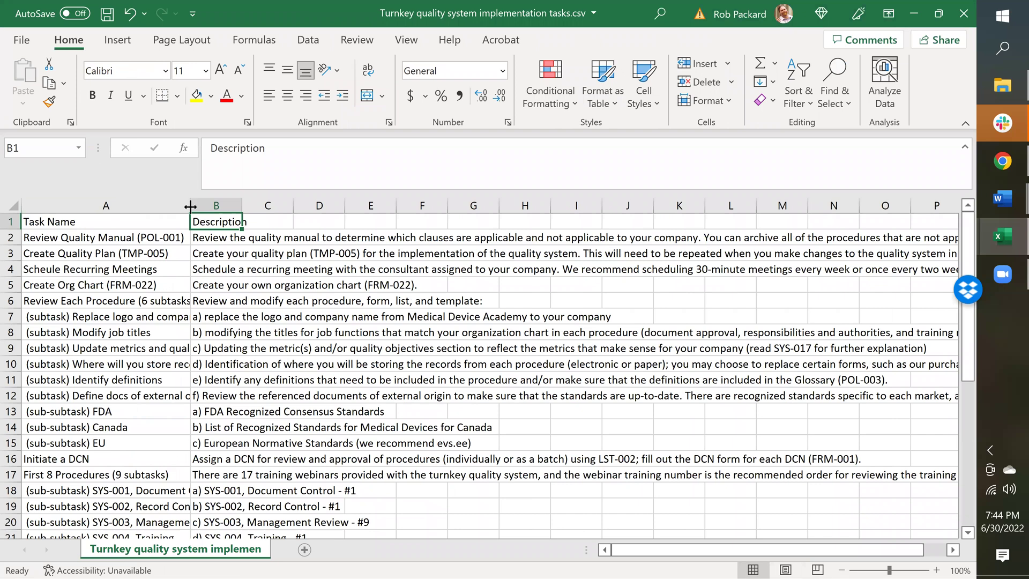
drag(242, 208, 247, 210)
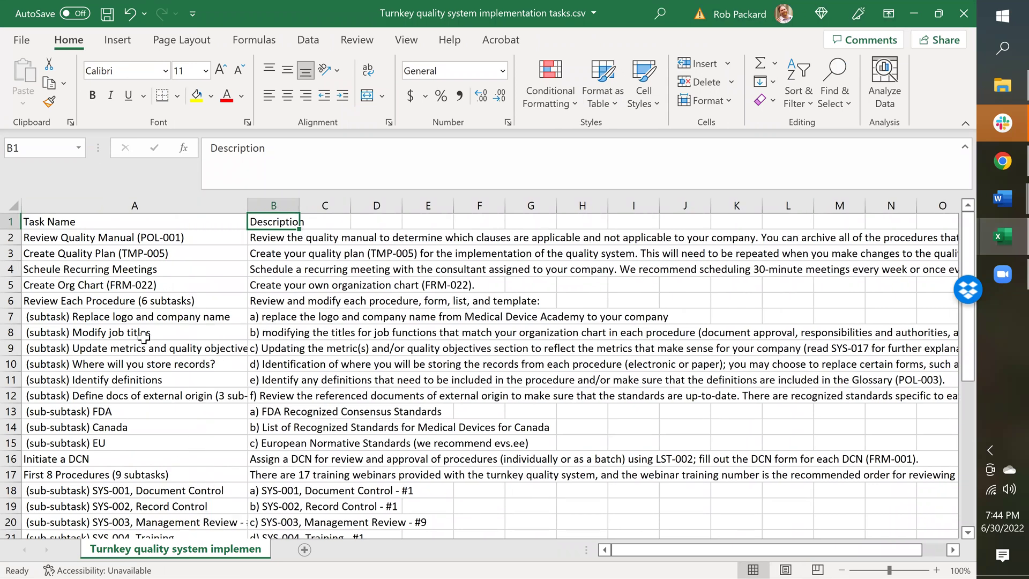
click(50, 315)
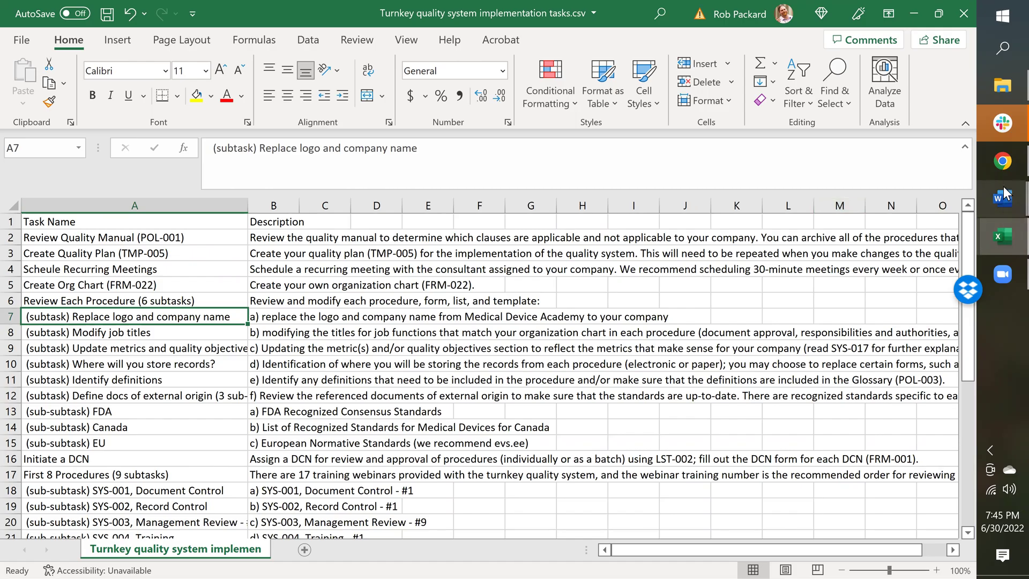
In Chrome's Asana tab, begin a new project from the red + menu
click(1004, 166)
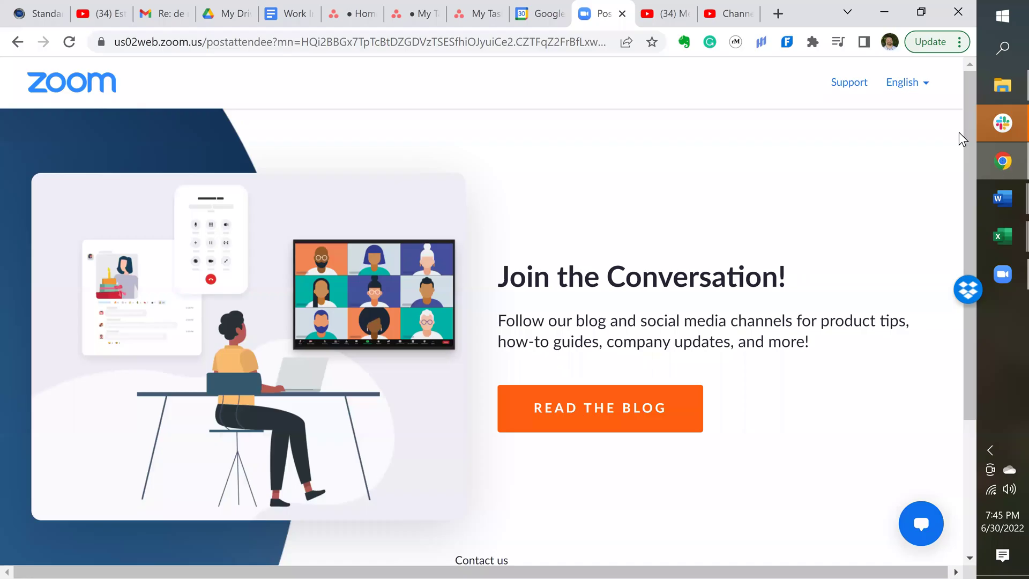
click(415, 14)
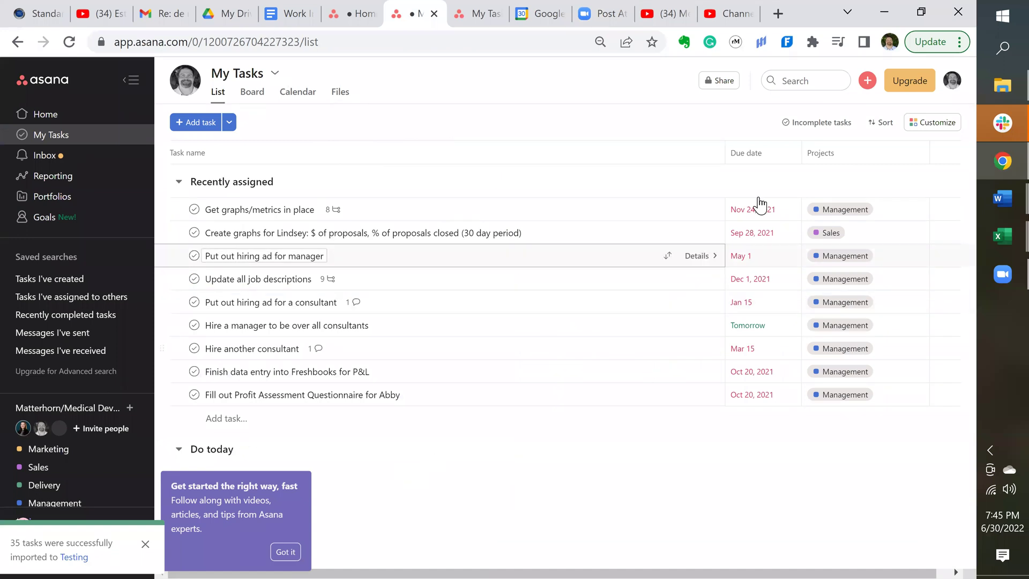
click(868, 81)
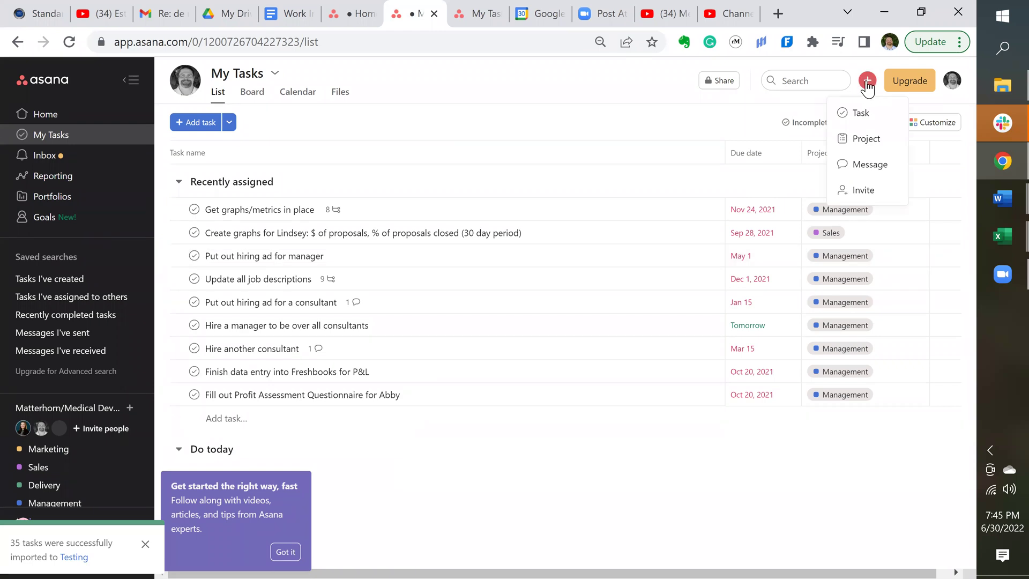
click(889, 138)
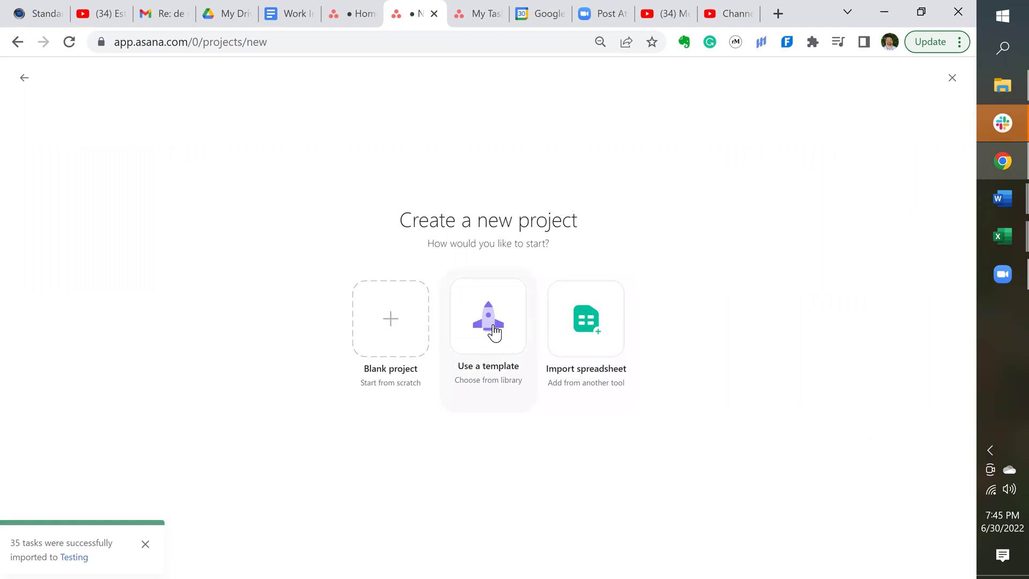
Import the Turnkey quality system implementation tasks CSV as private project 'Turnkey Quality System'
click(602, 321)
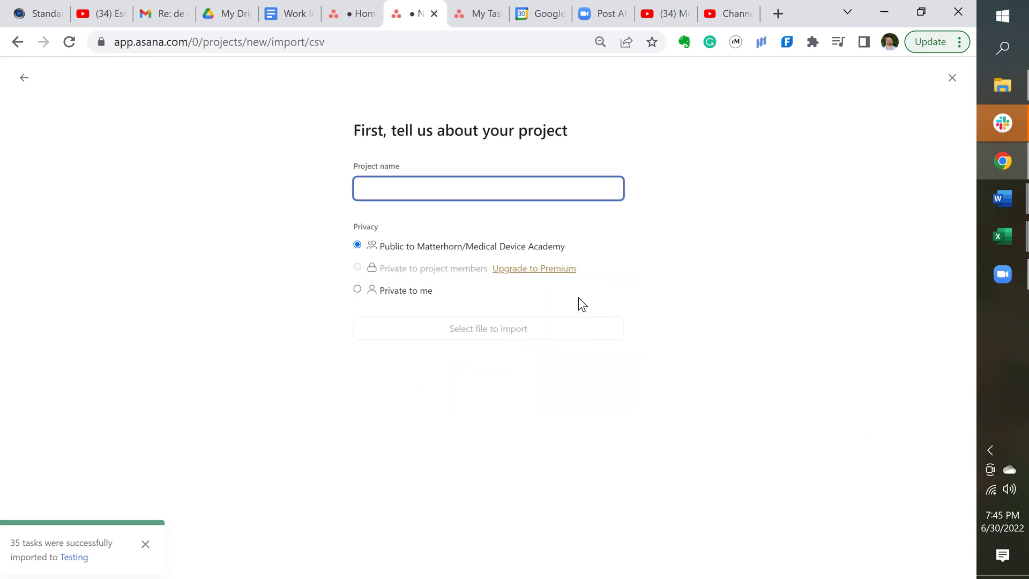
text(Tur)
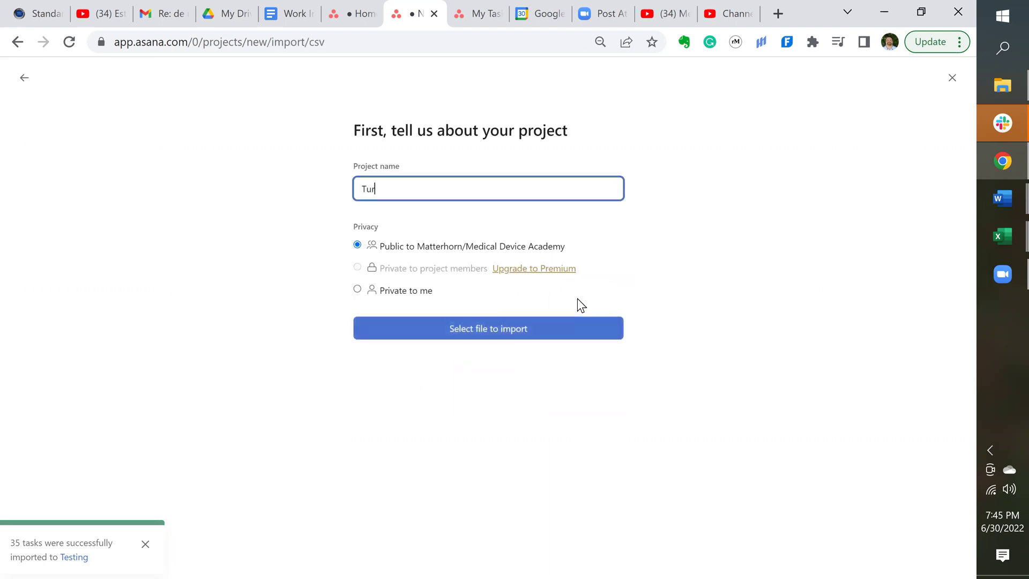
text(nkey Quality System)
click(358, 290)
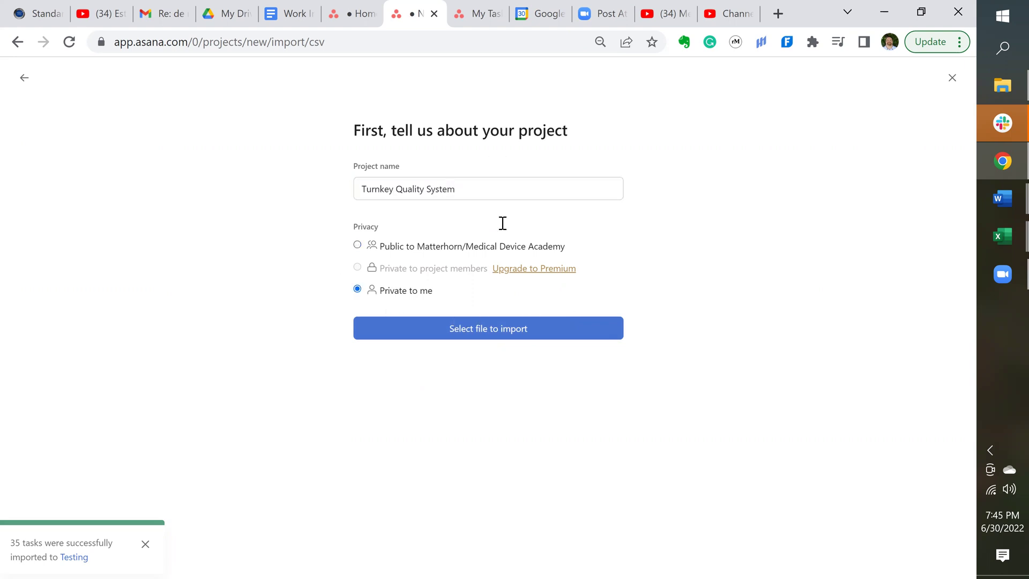
click(489, 337)
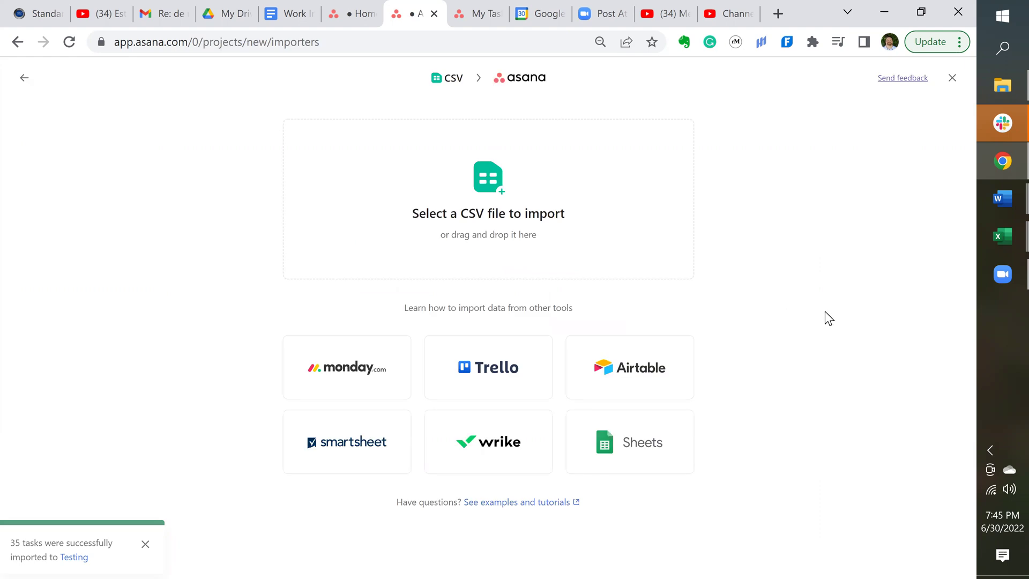
click(499, 215)
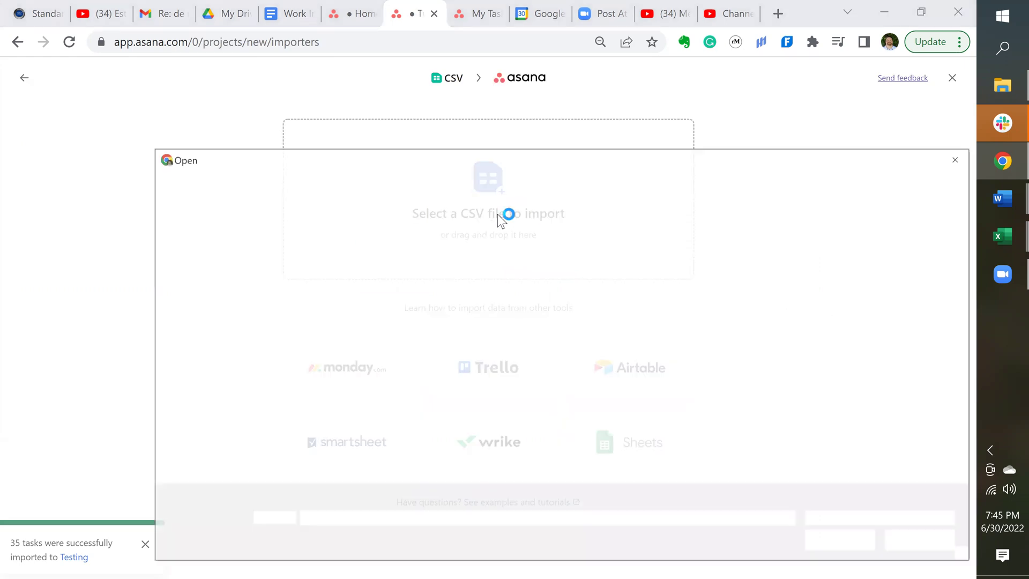
click(448, 259)
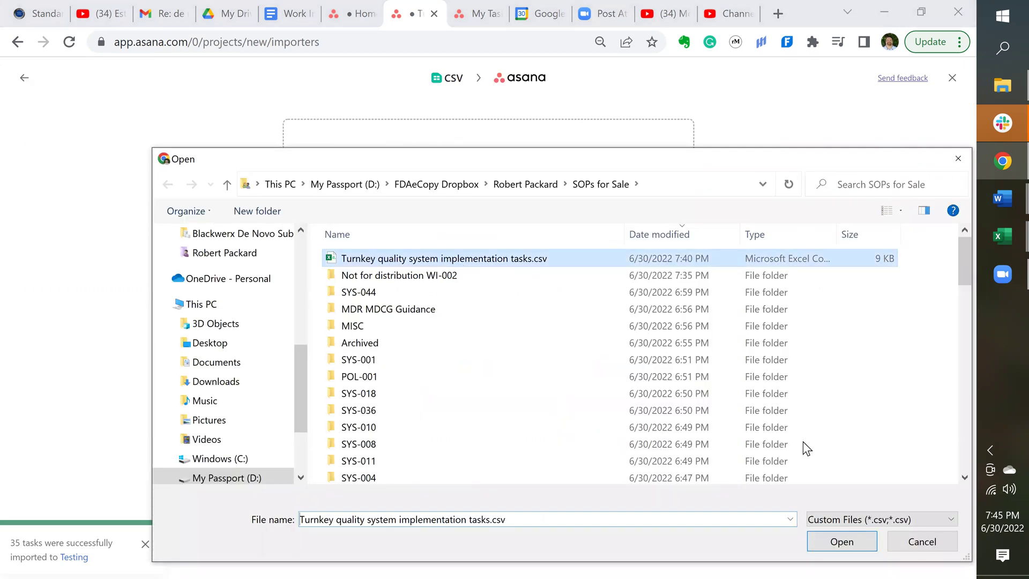
click(841, 542)
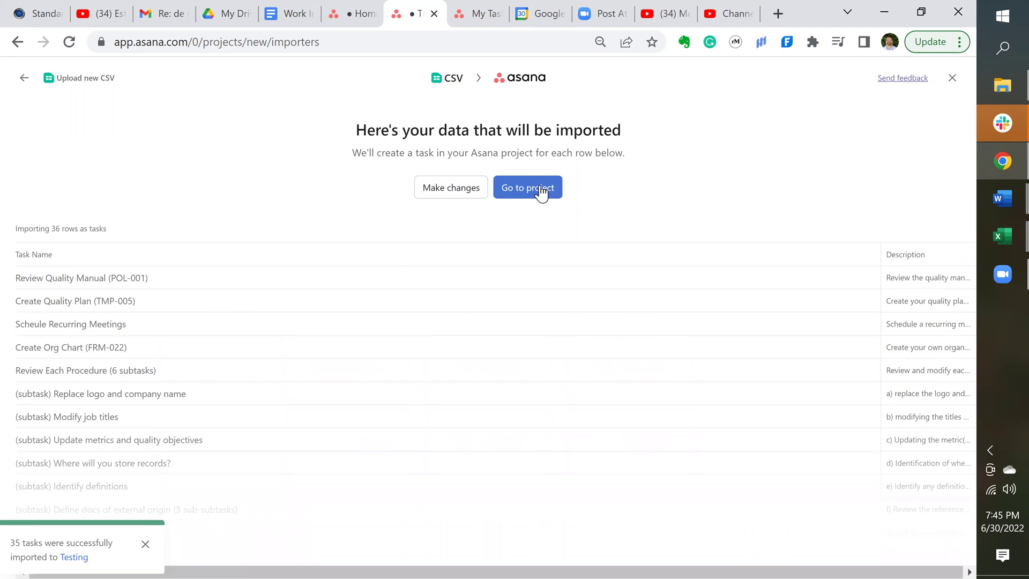
Open the imported project, narrow the Task name column, and dismiss the import notices and tip
click(542, 192)
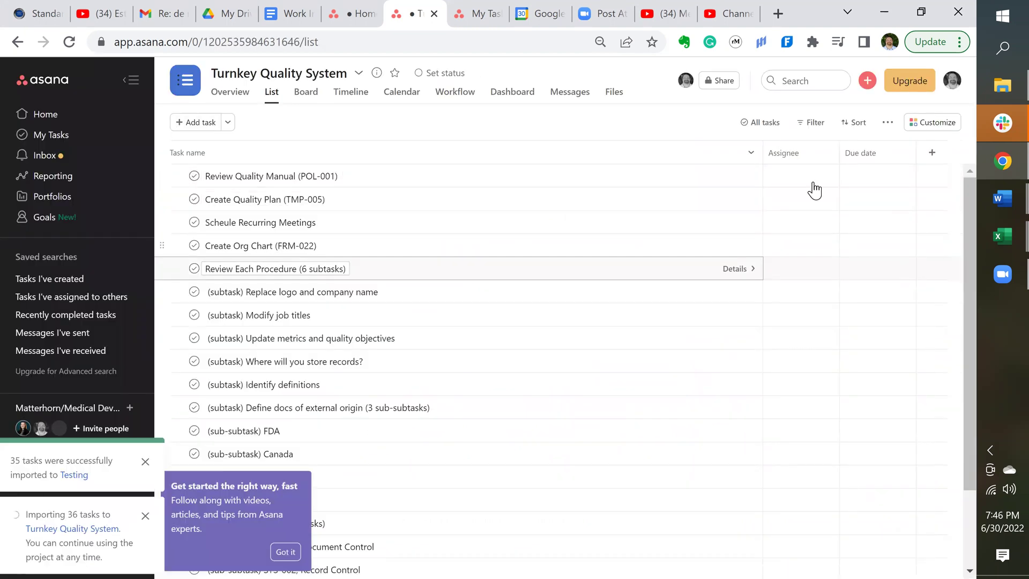
drag(763, 153, 453, 175)
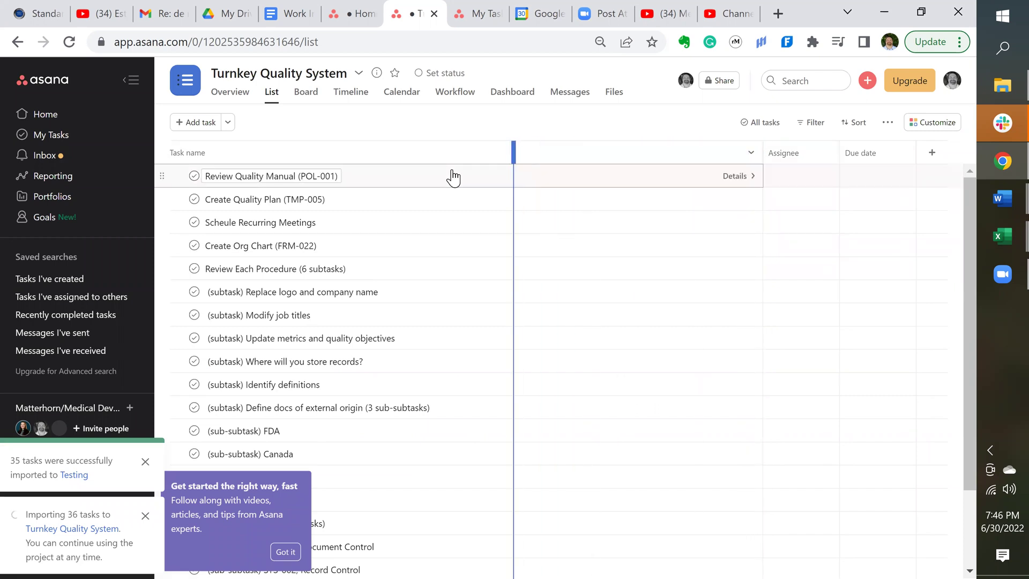
click(145, 462)
click(145, 515)
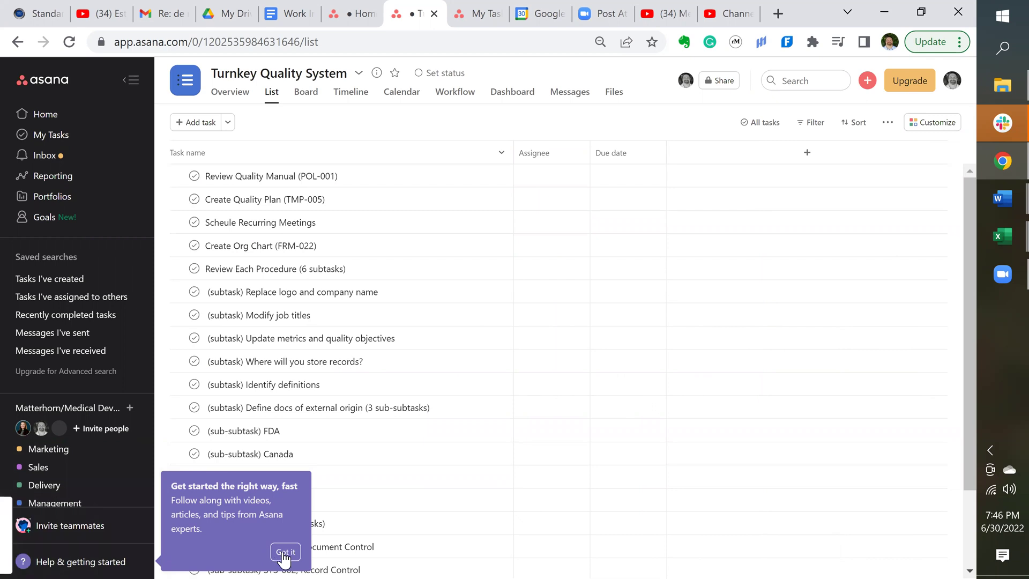
click(285, 552)
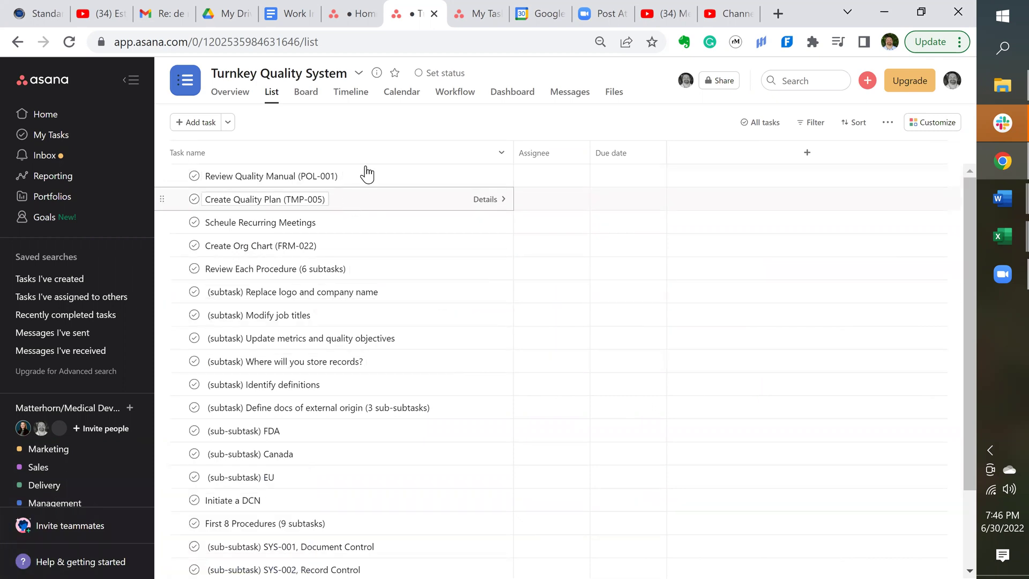
scroll(340, 294, down, 2)
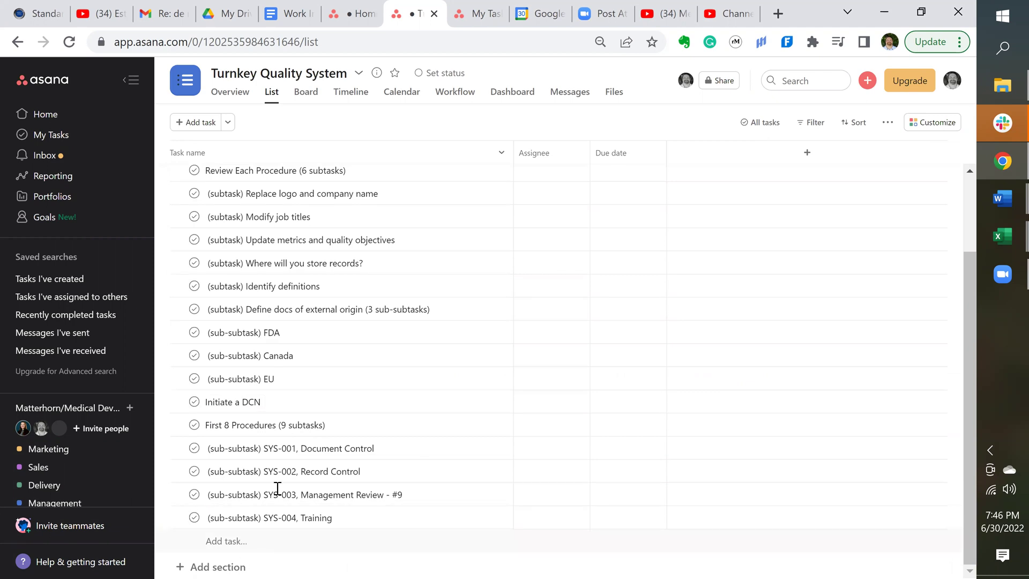
scroll(300, 478, down, 1)
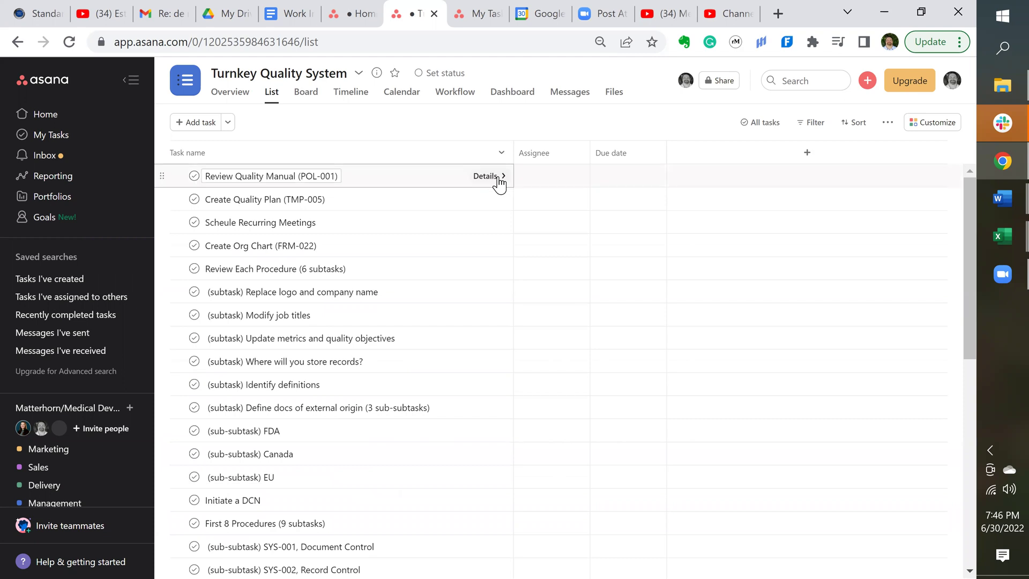
click(489, 176)
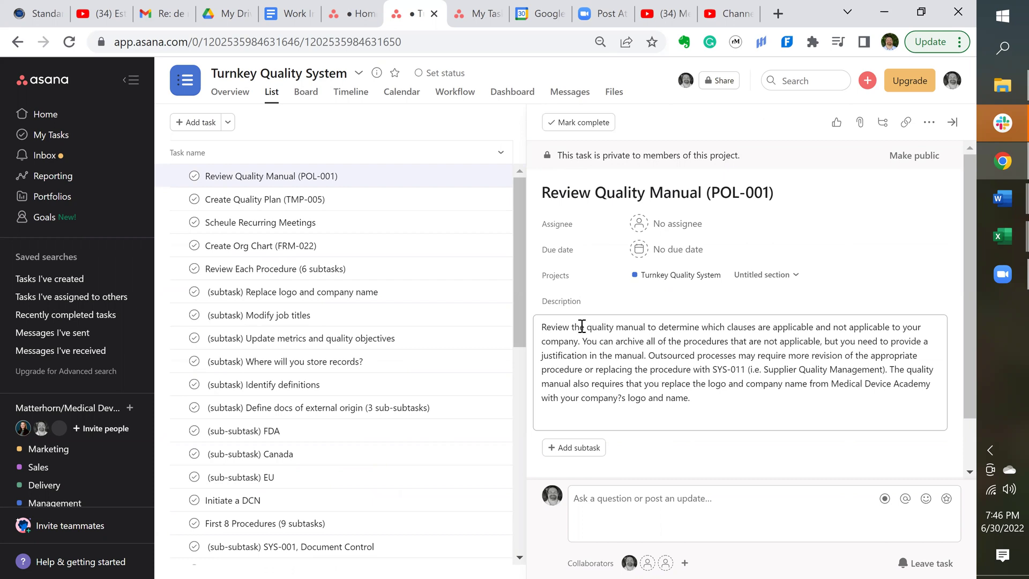
click(477, 197)
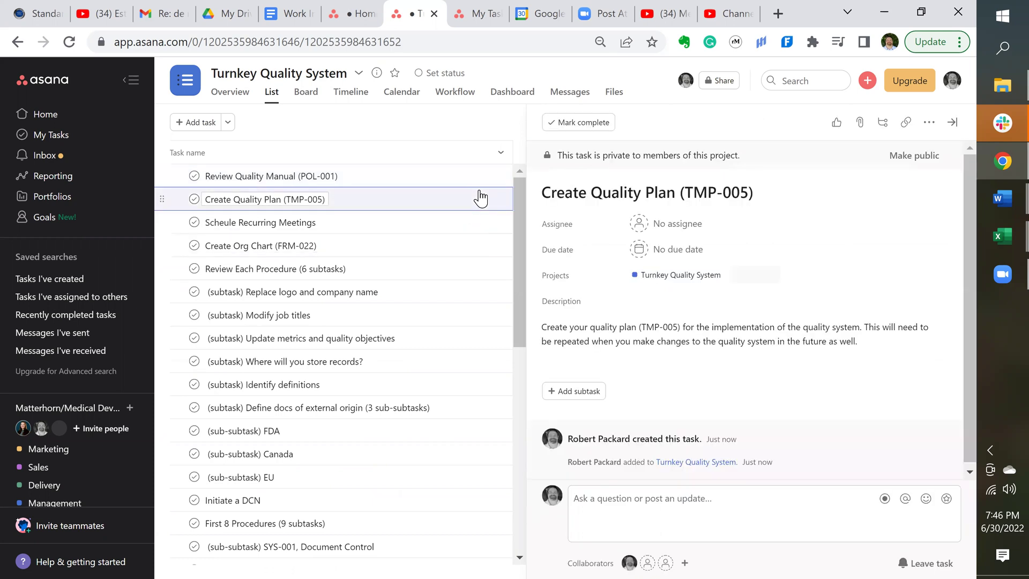
click(506, 227)
click(483, 251)
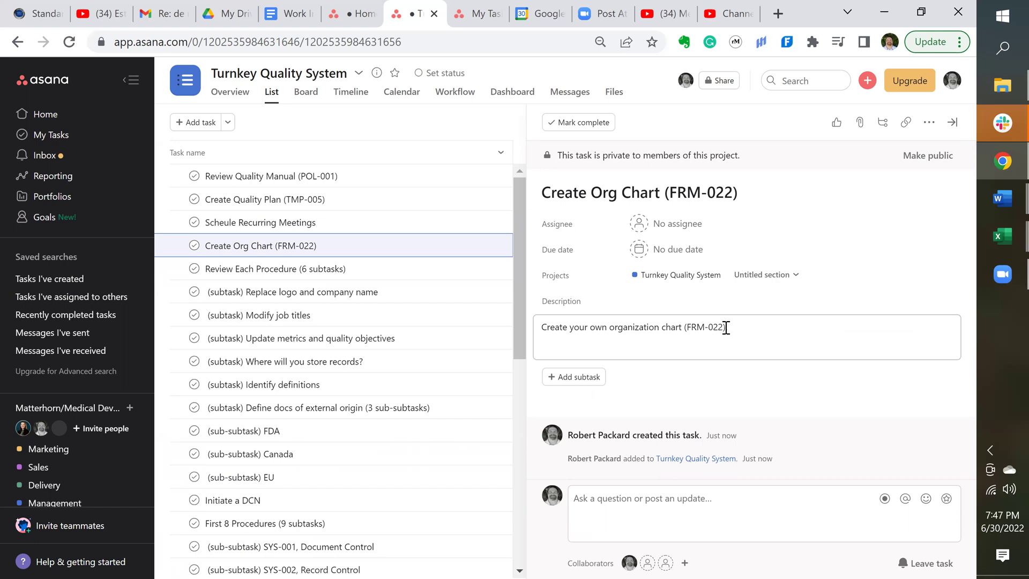
click(860, 123)
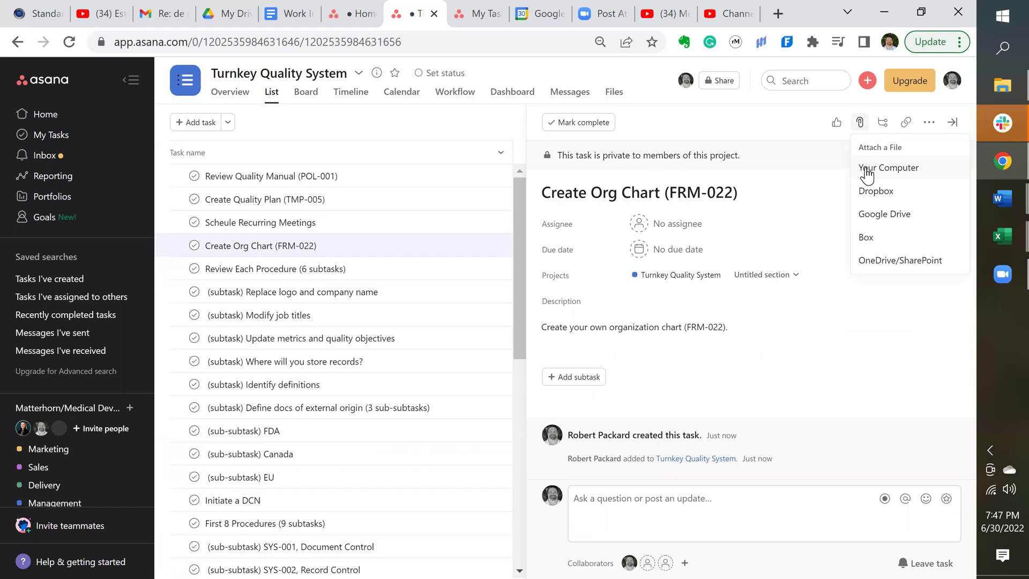
click(506, 72)
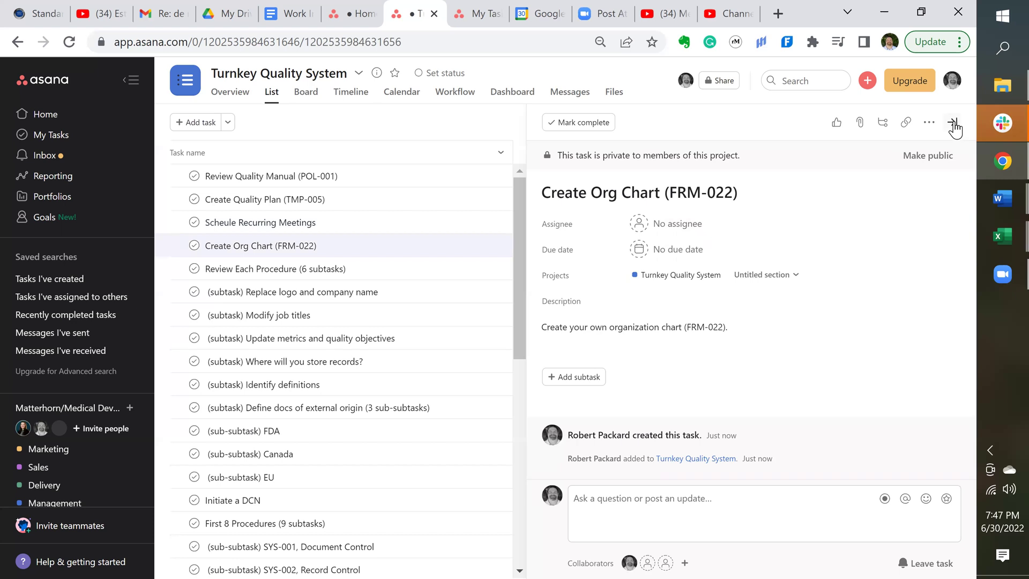
click(953, 123)
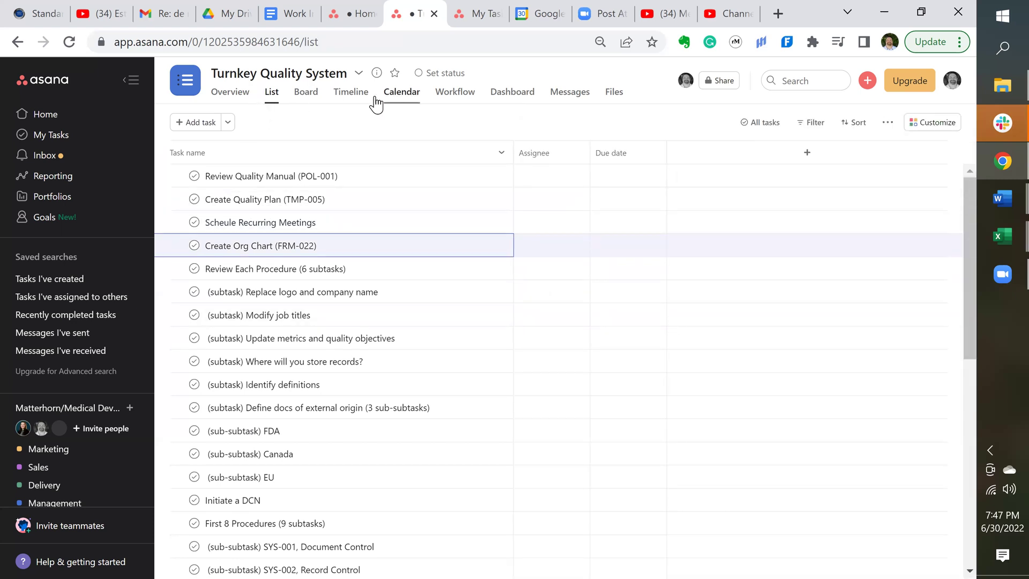
Switch the project to Board view and rename the Untitled section to Unstarted
click(353, 95)
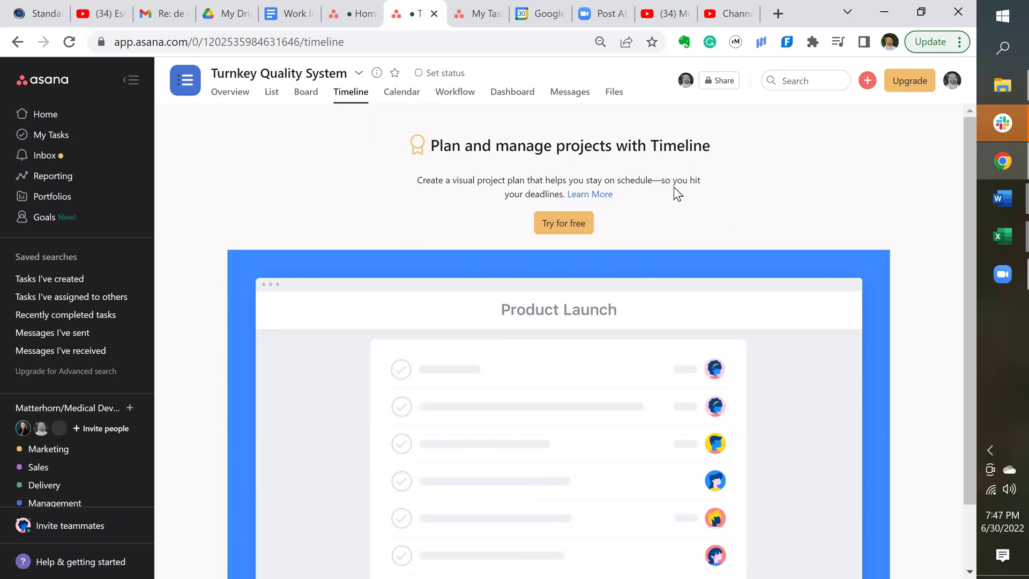
click(306, 96)
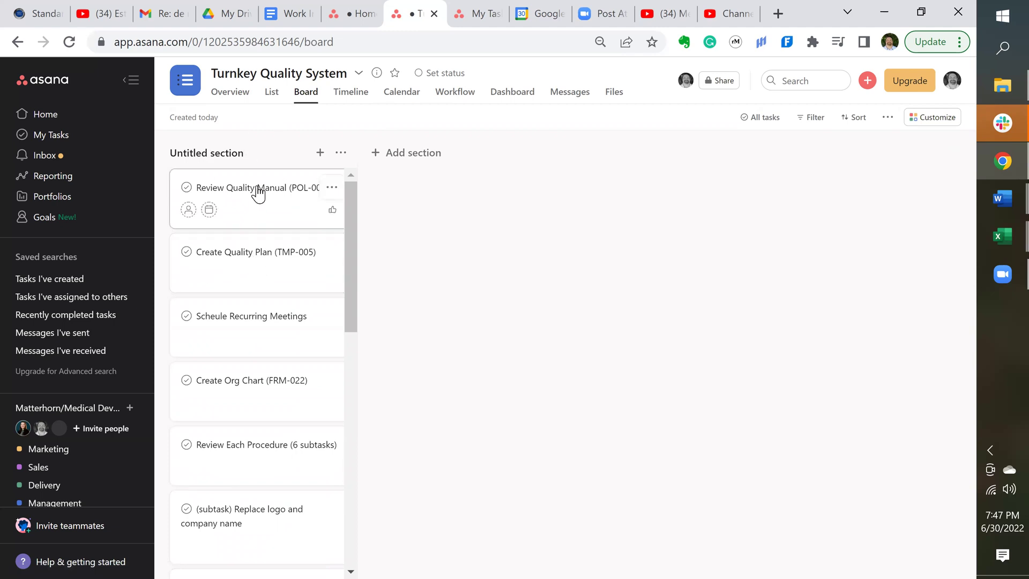
click(222, 159)
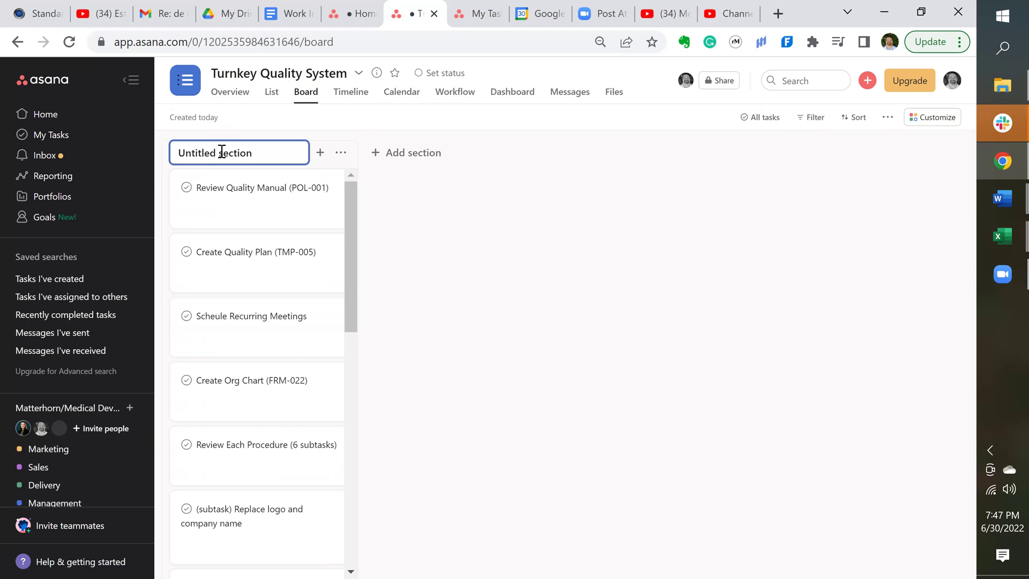
key(BackSpace)
key(BackSpace)
key(BackSpace)
key(BackSpace)
key(BackSpace)
key(BackSpace)
key(BackSpace)
key(BackSpace)
key(BackSpace)
key(BackSpace)
key(BackSpace)
key(BackSpace)
key(BackSpace)
key(BackSpace)
key(BackSpace)
key(BackSpace)
text(Unstarted)
click(580, 303)
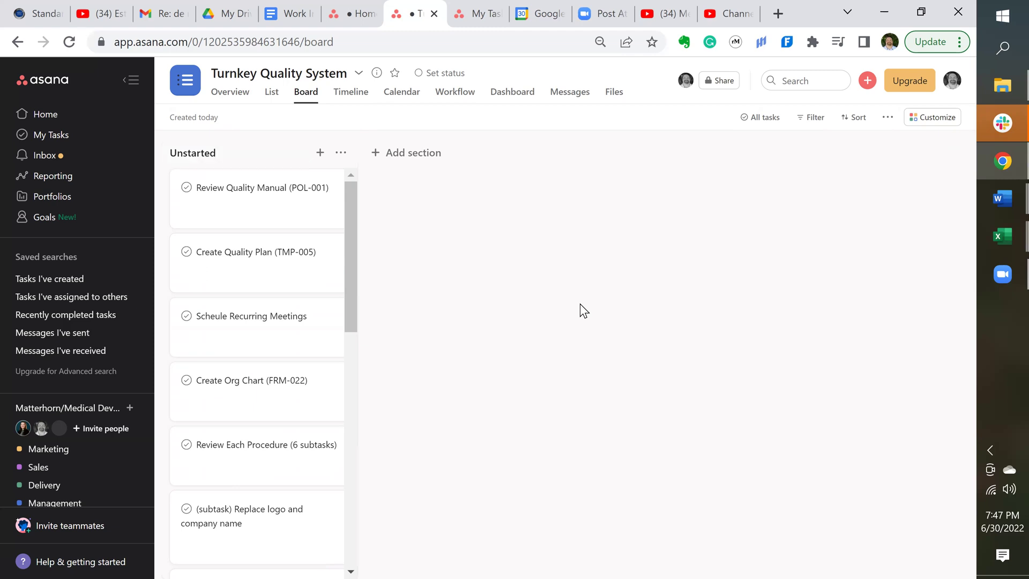
Add In Progress, Completed and Passed Audit sections to the board
click(403, 156)
text(I)
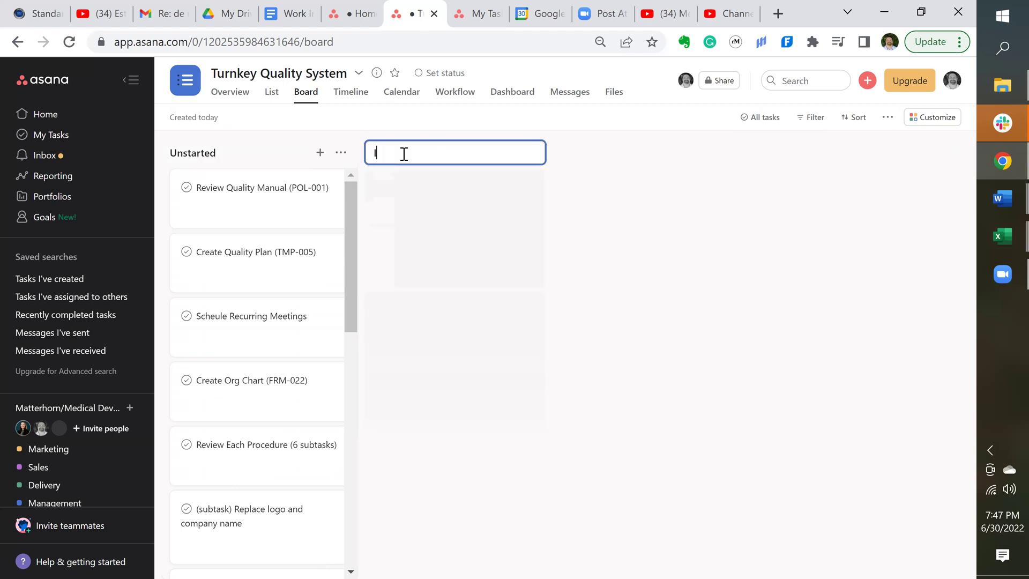
text(n Progress)
key(Return)
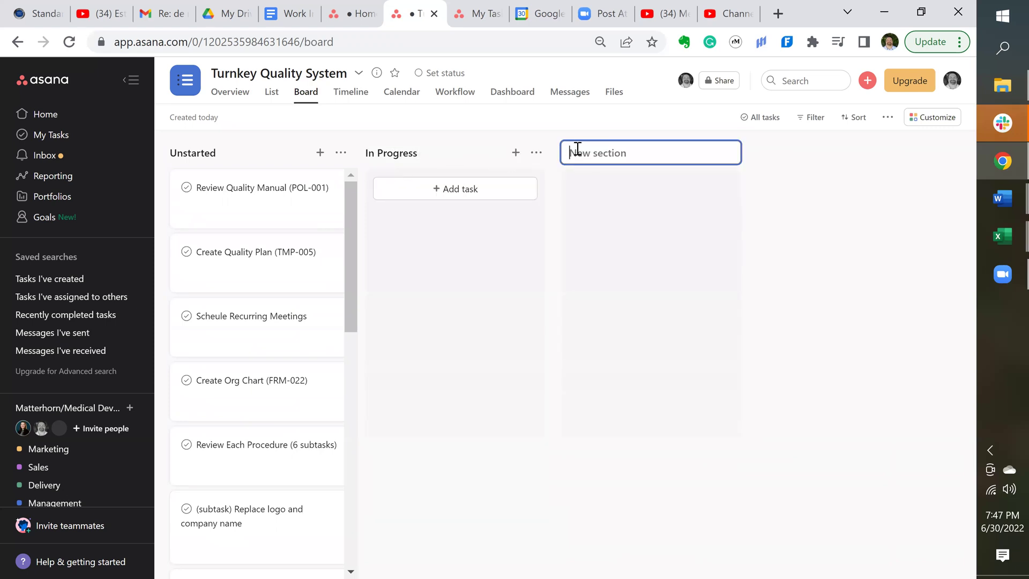
text(Completed)
key(Return)
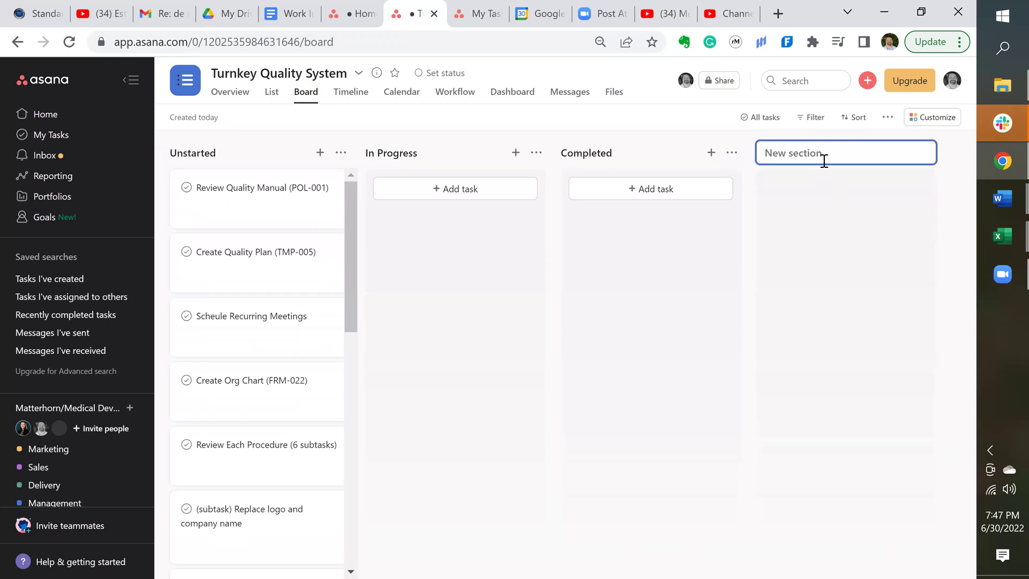
text(Passed Audit)
key(Return)
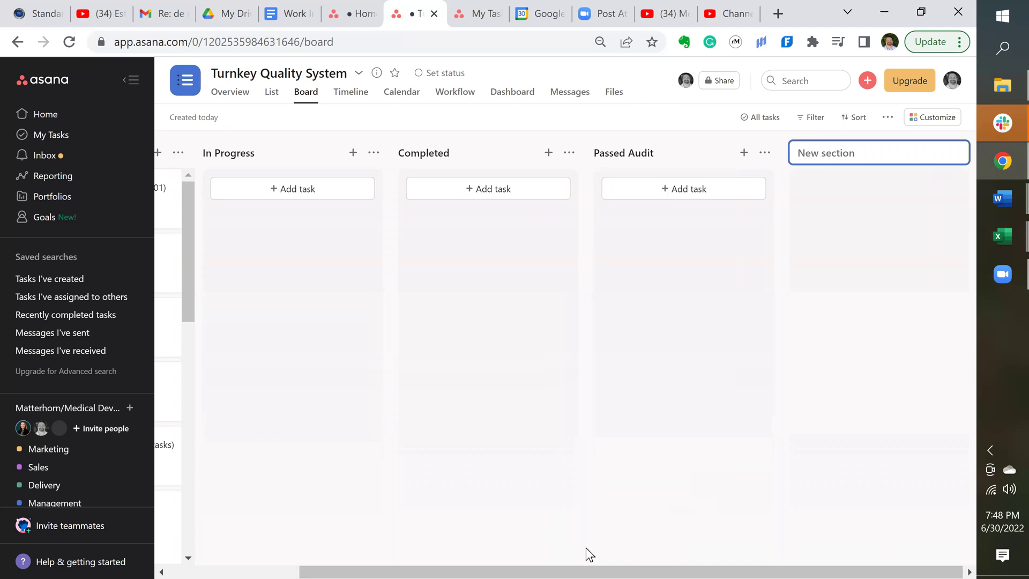
Move the Review Quality Manual (POL-001) card through the columns, then back to the top of Unstarted
scroll(586, 548, left, 3)
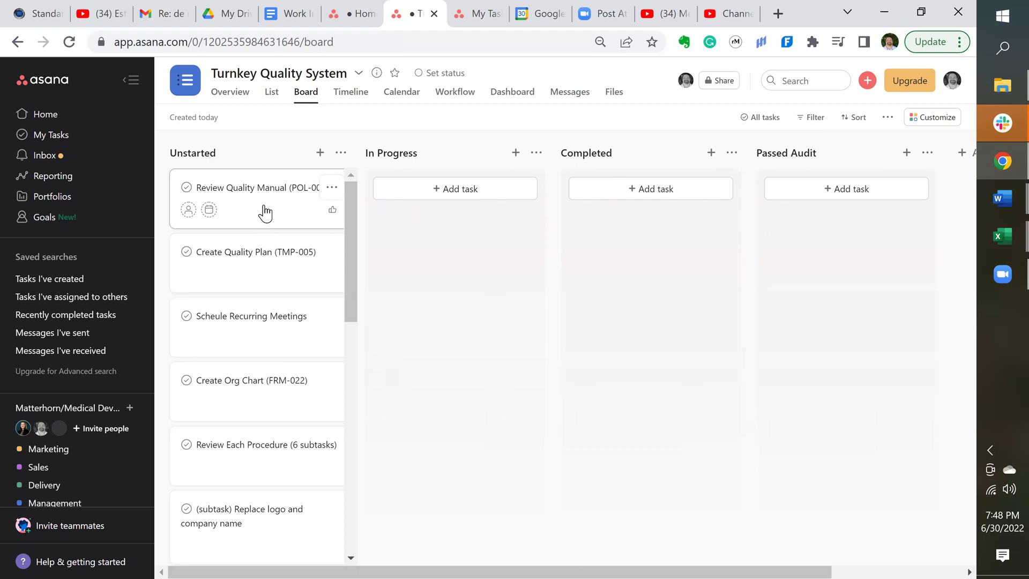
drag(283, 203, 410, 241)
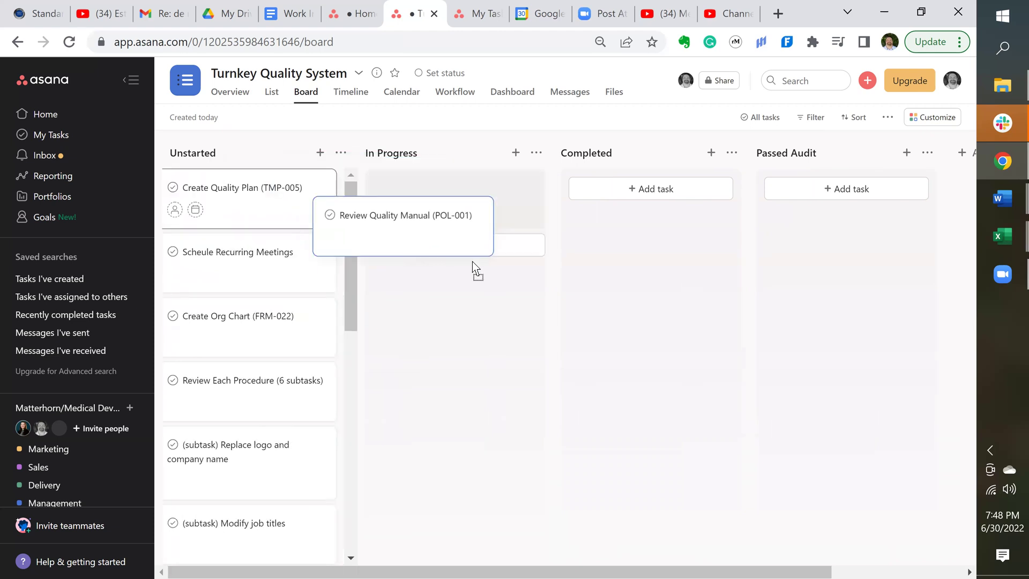
drag(471, 261, 462, 264)
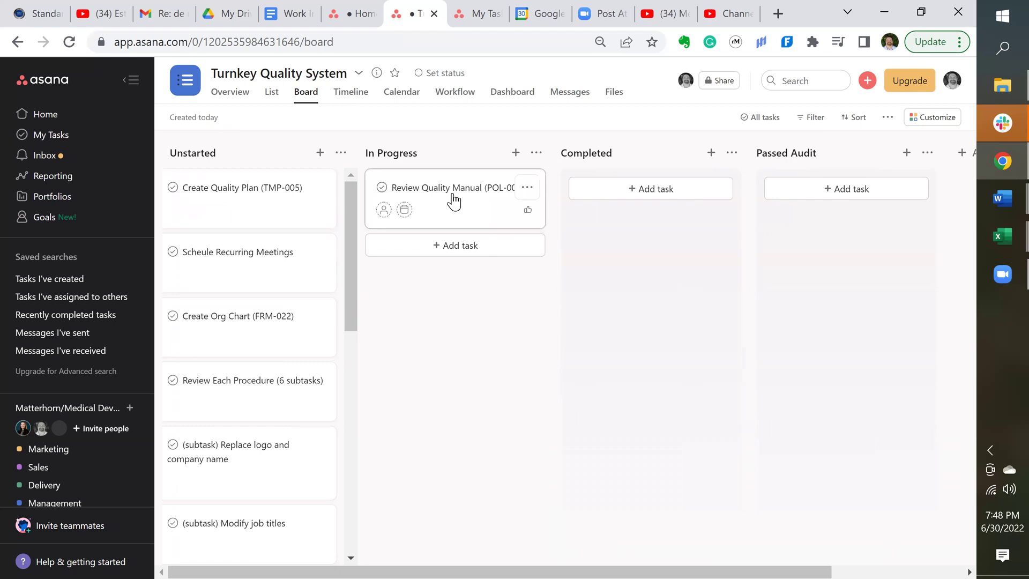
drag(453, 201, 676, 256)
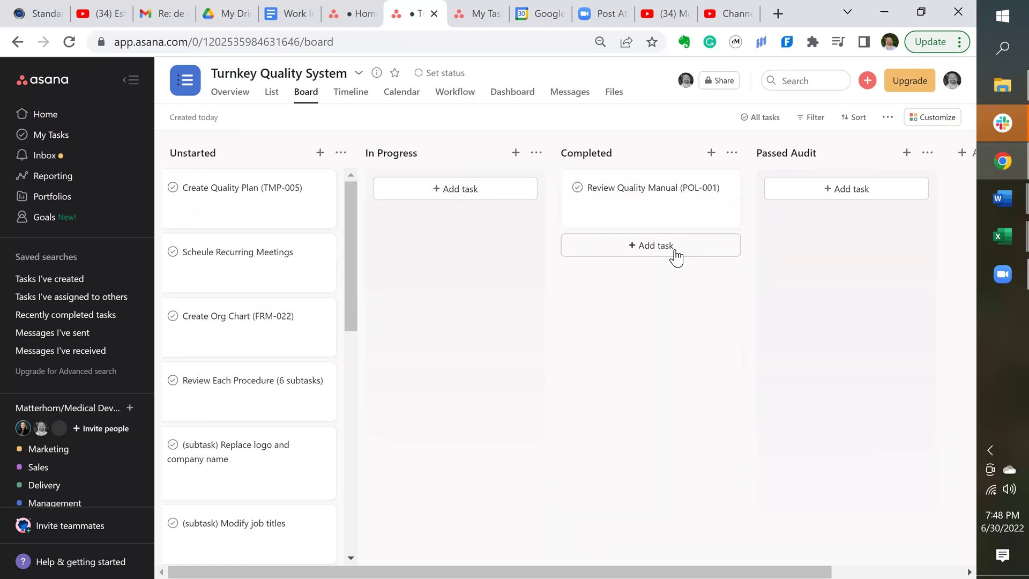
drag(650, 202, 843, 282)
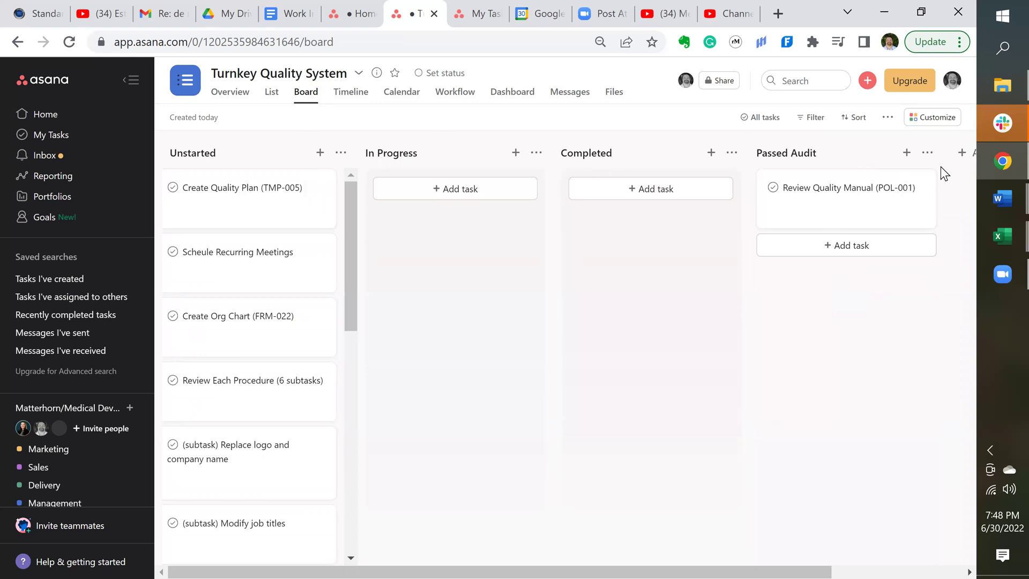
click(935, 117)
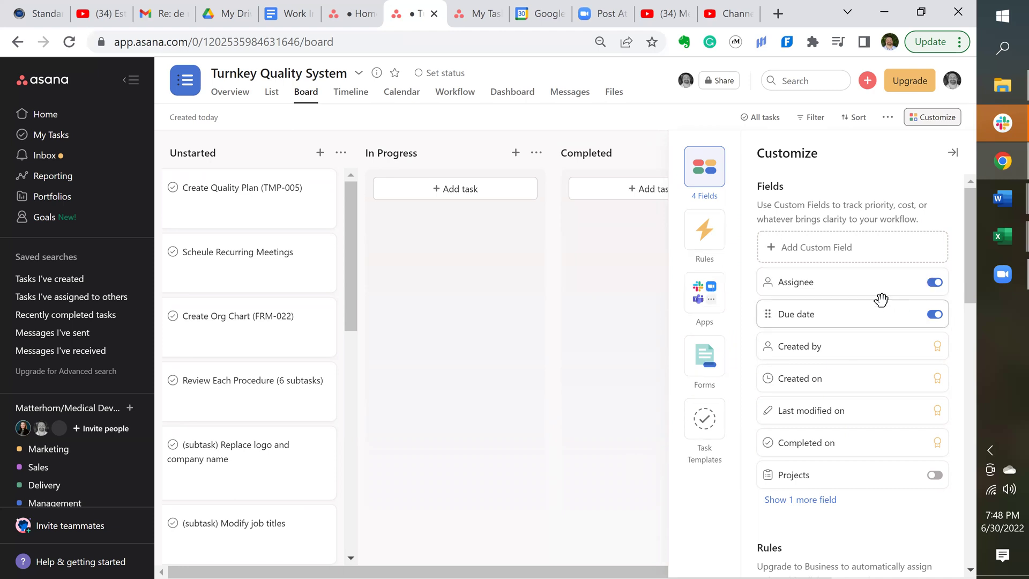
click(953, 152)
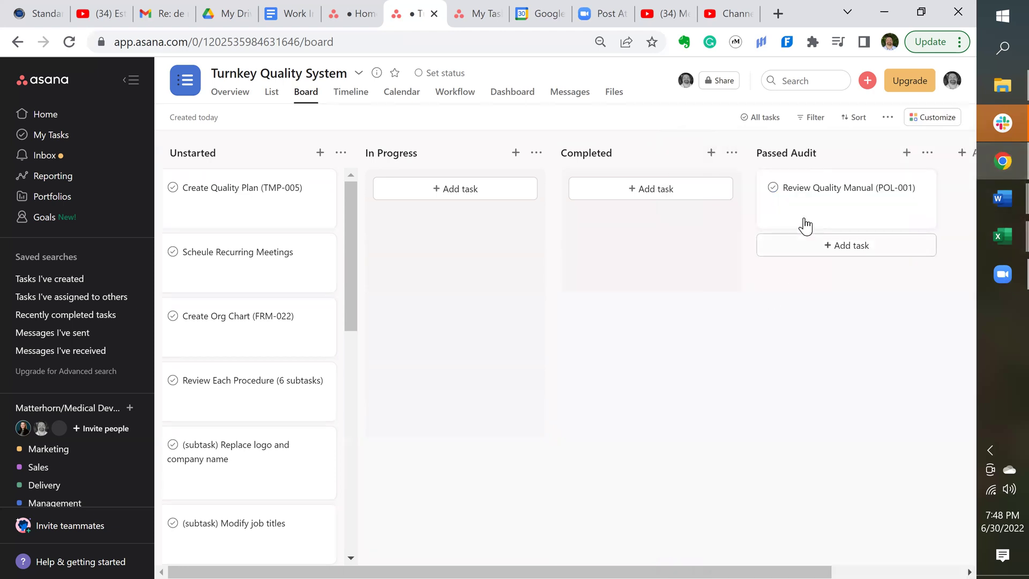
drag(820, 220, 229, 207)
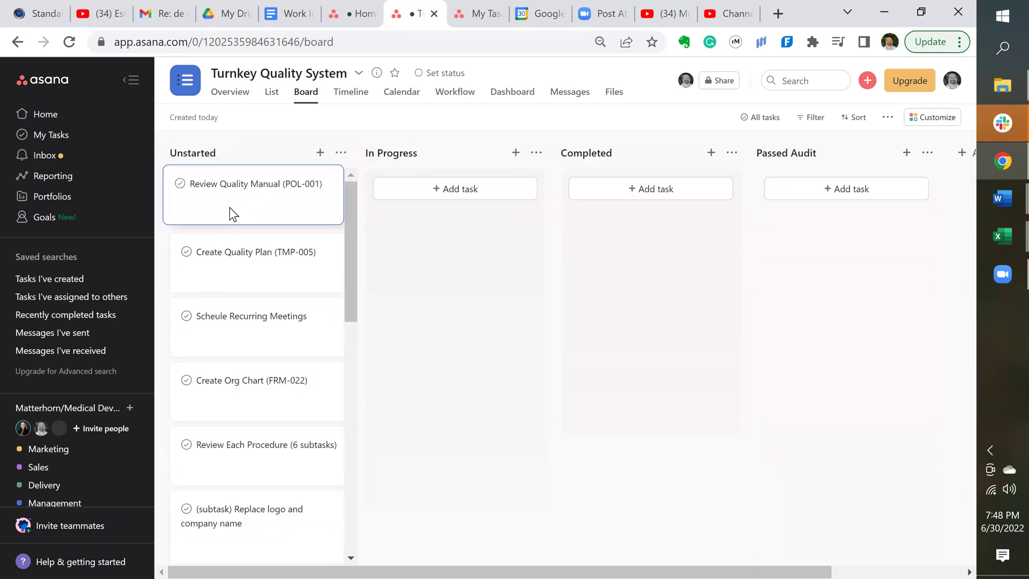
Switch to List view, open Review Each Procedure, and discard the empty subtask draft
click(271, 92)
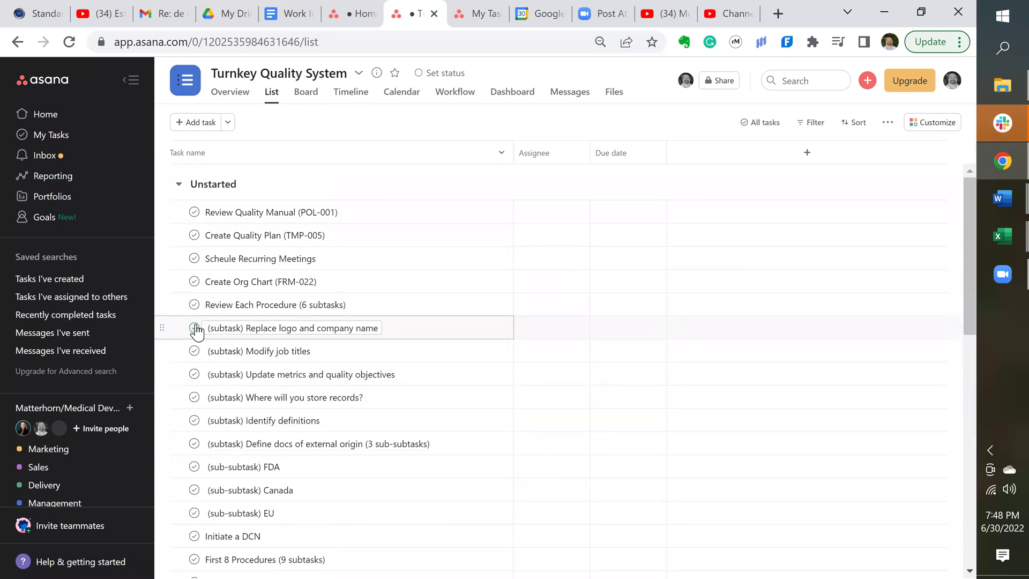
click(358, 310)
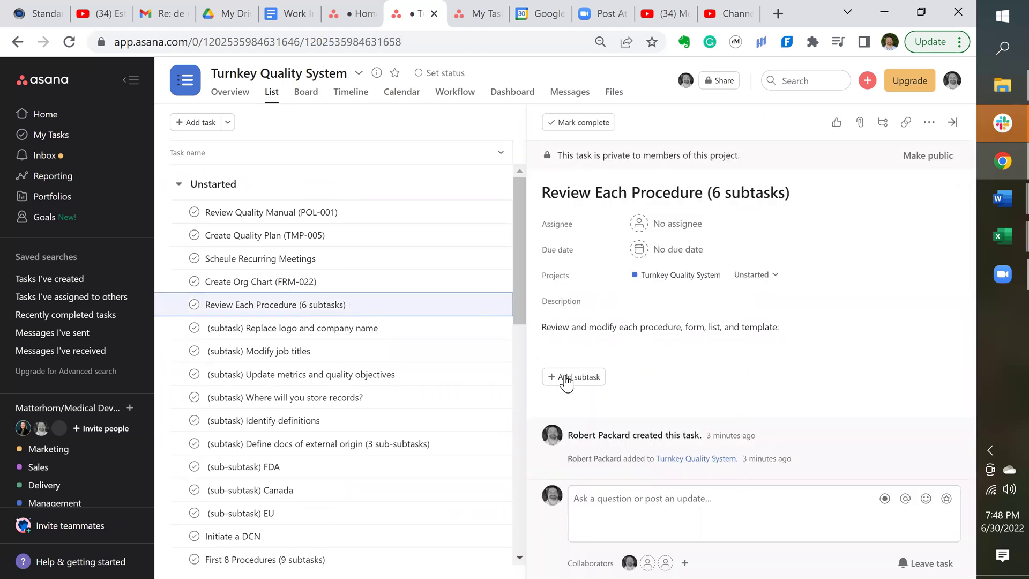
click(566, 378)
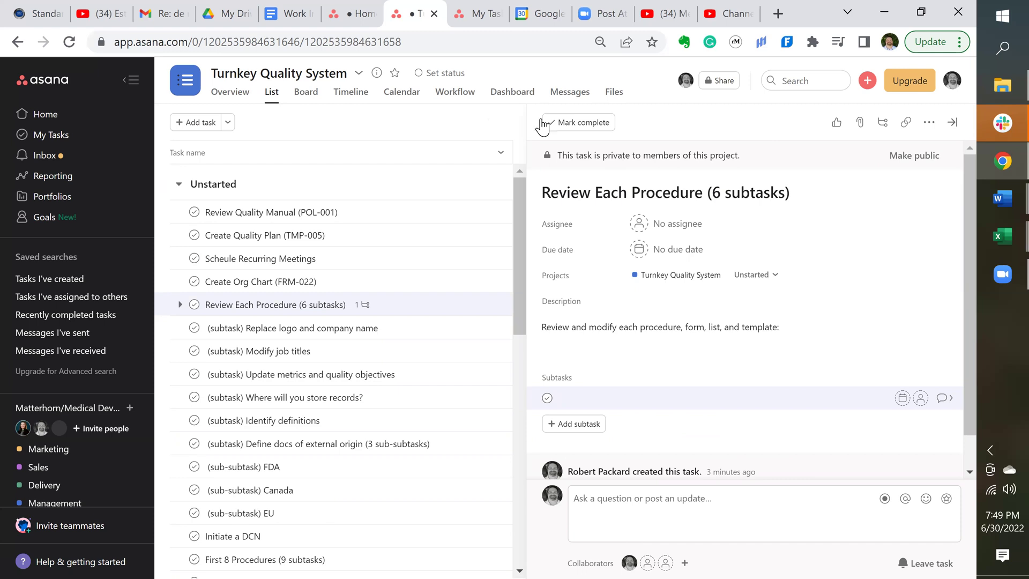
key(Escape)
key(Escape)
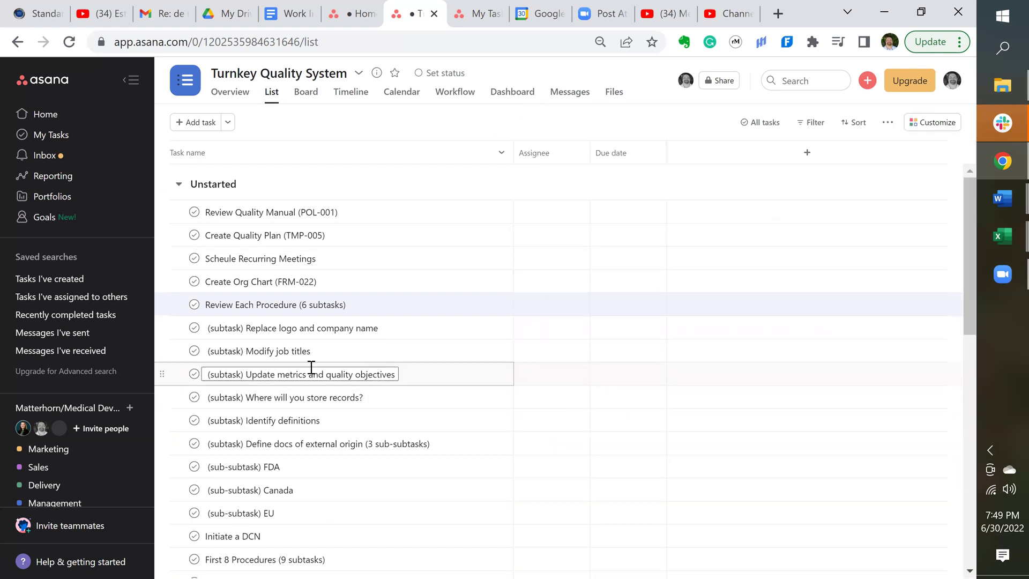
Assign the (subtask) Identify definitions task to yourself and filter the list to Just my tasks
scroll(295, 381, down, 5)
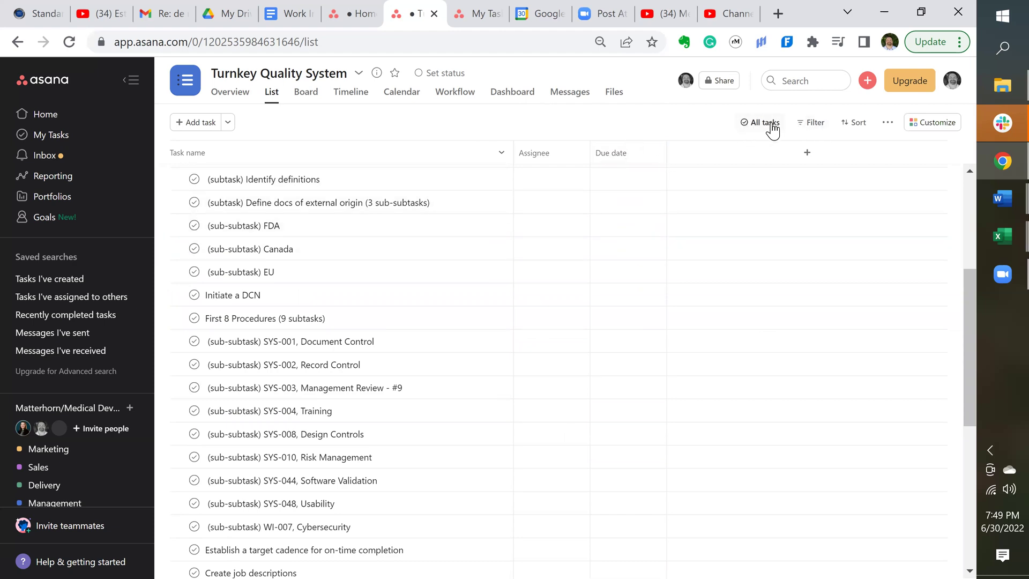
click(549, 182)
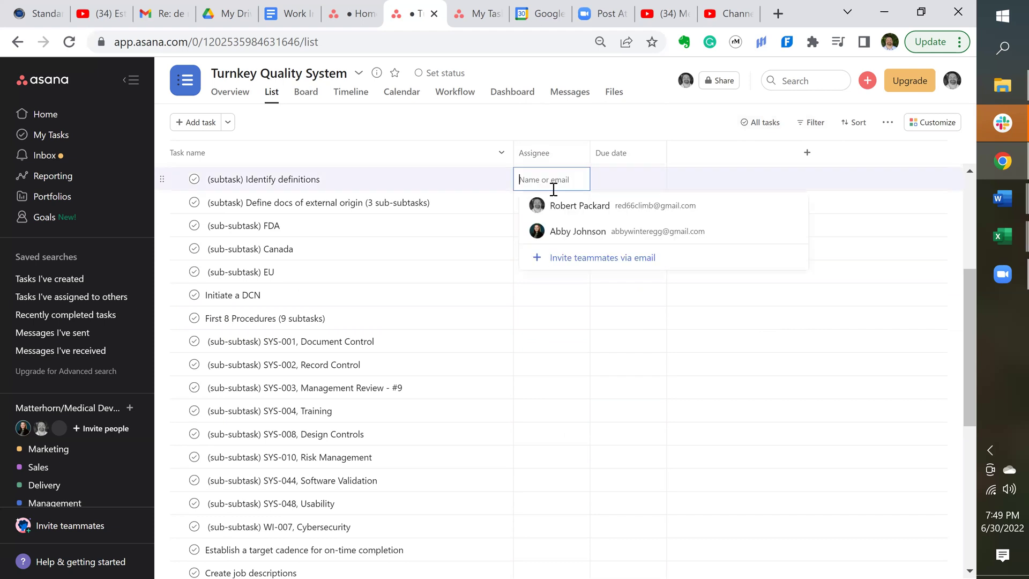
click(536, 203)
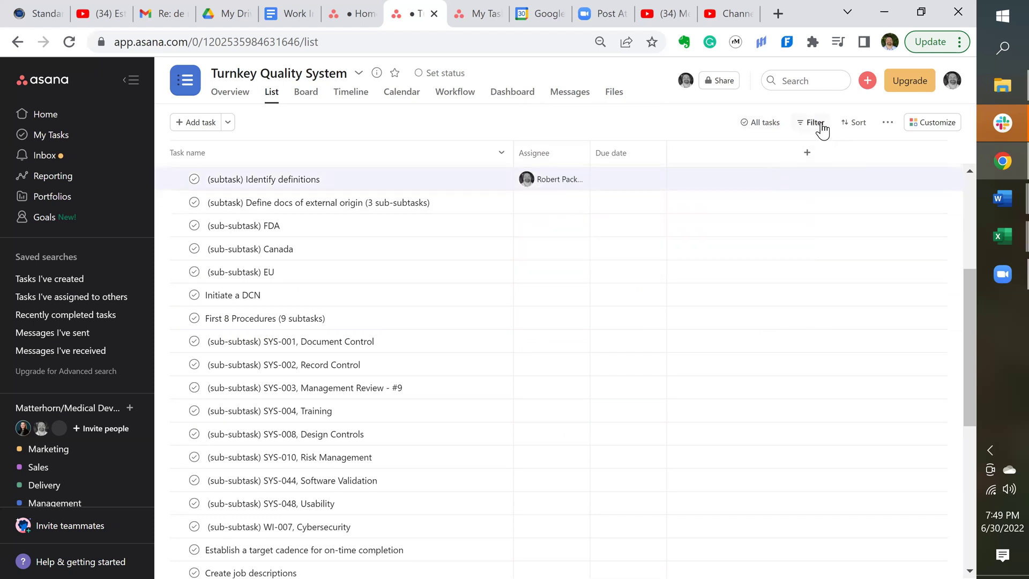
click(811, 123)
click(774, 170)
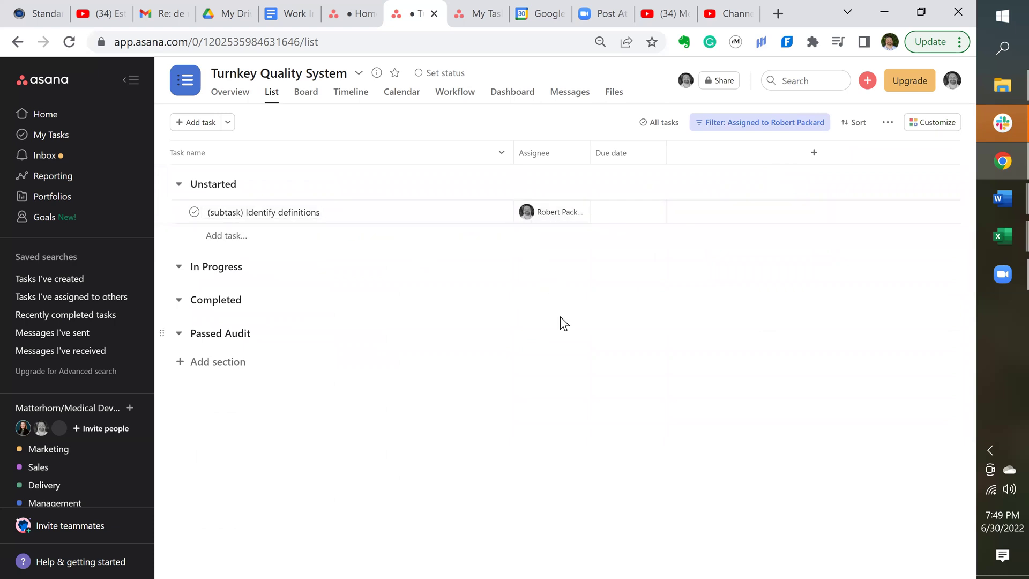
Try inviting a teammate from Identify definitions' assignee choices, then clear the filter to show all tasks
click(553, 221)
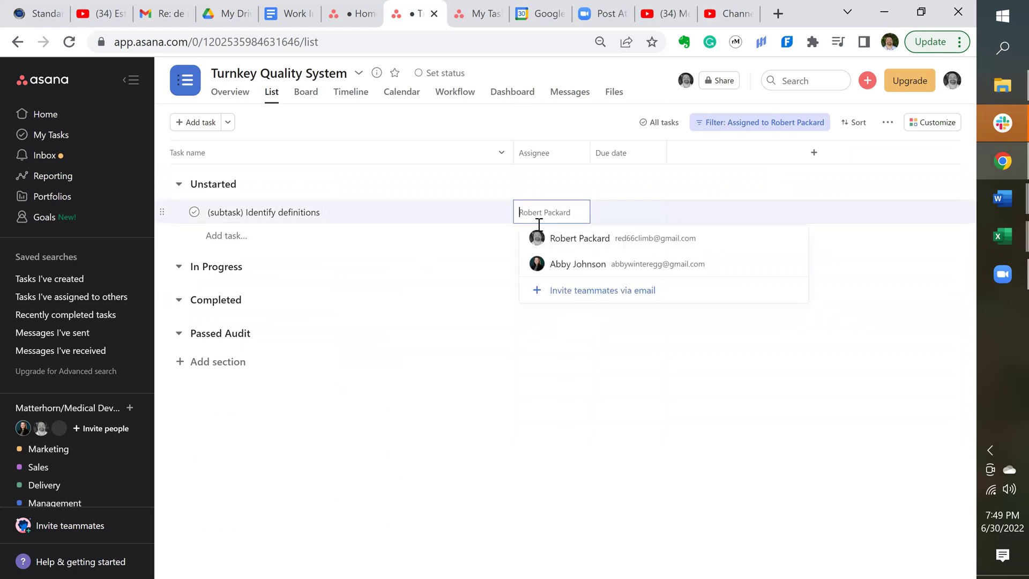
click(411, 257)
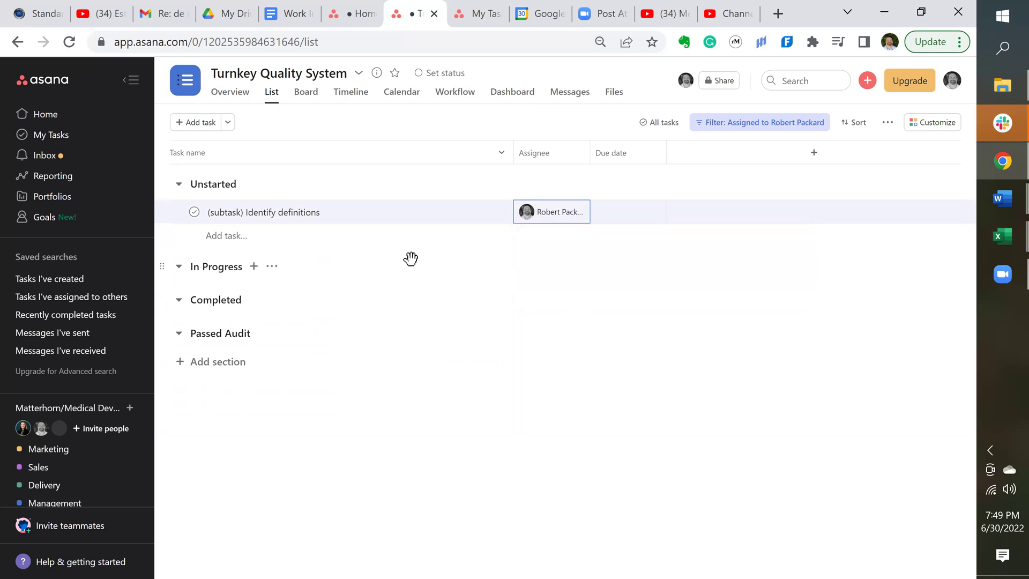
click(568, 218)
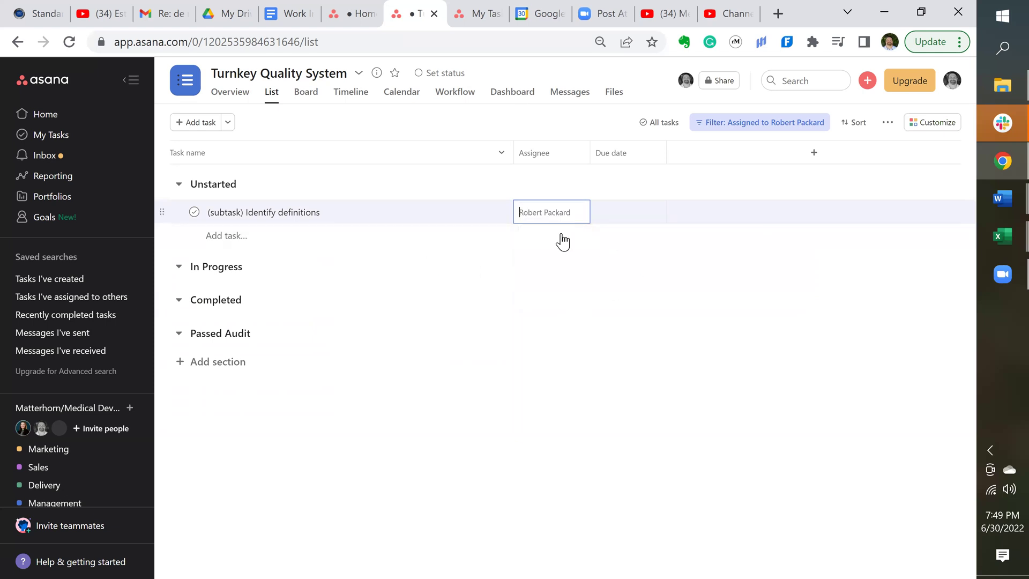
click(563, 293)
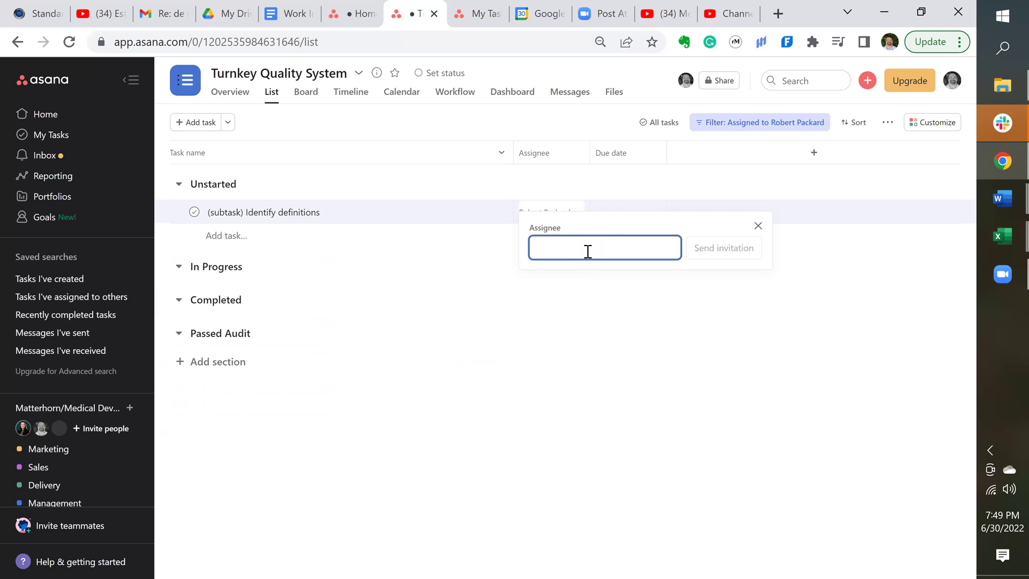
click(778, 129)
click(815, 160)
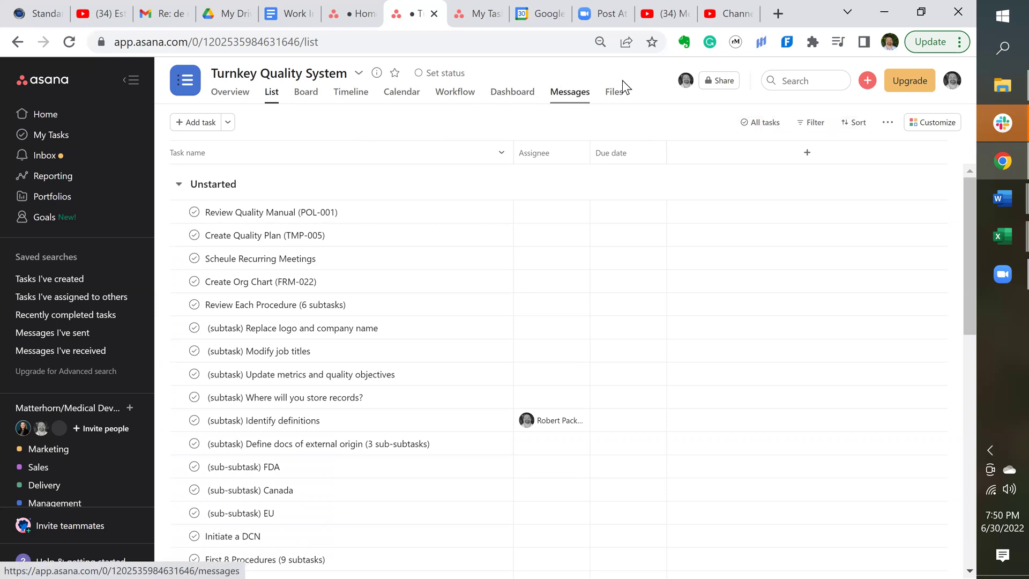
Browse the project's Files, Messages and June 2022 Calendar, ending on the Timeline view
click(615, 92)
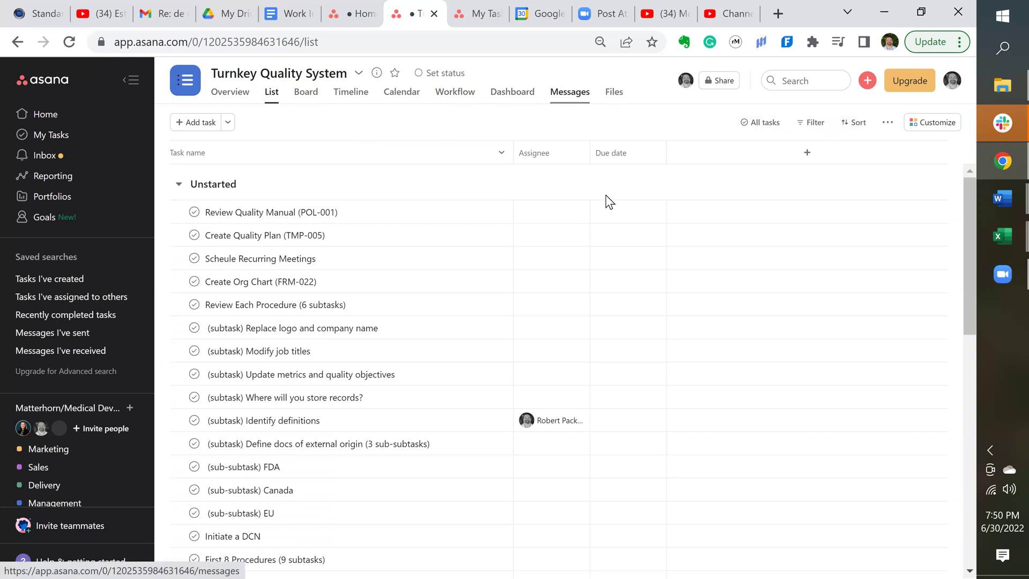
click(570, 97)
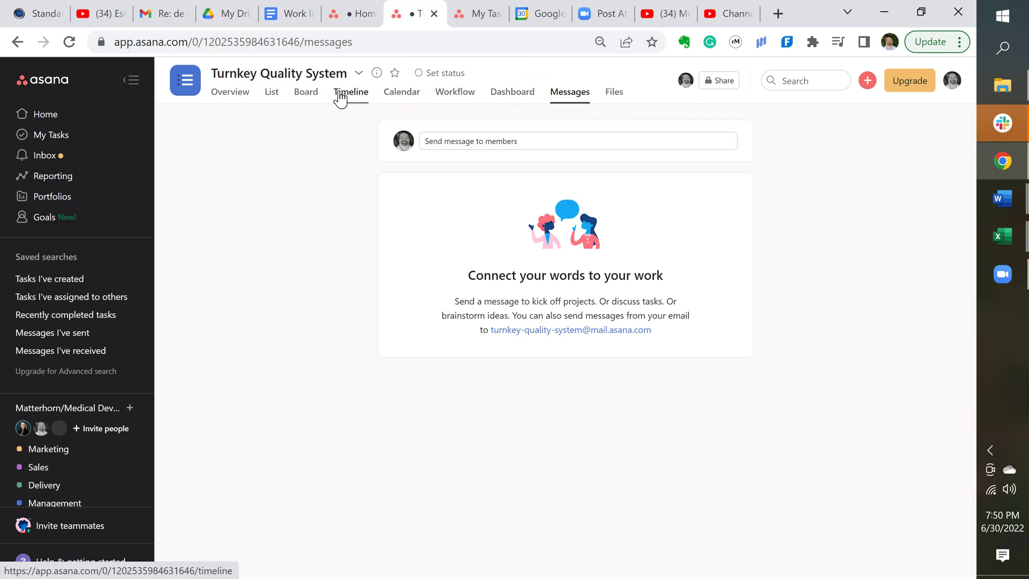
click(403, 99)
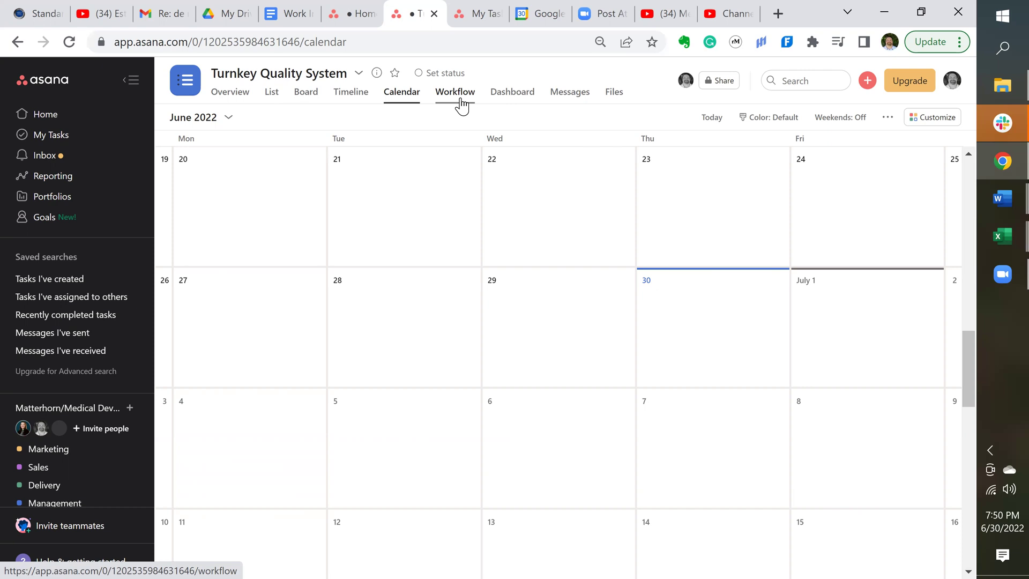
click(350, 99)
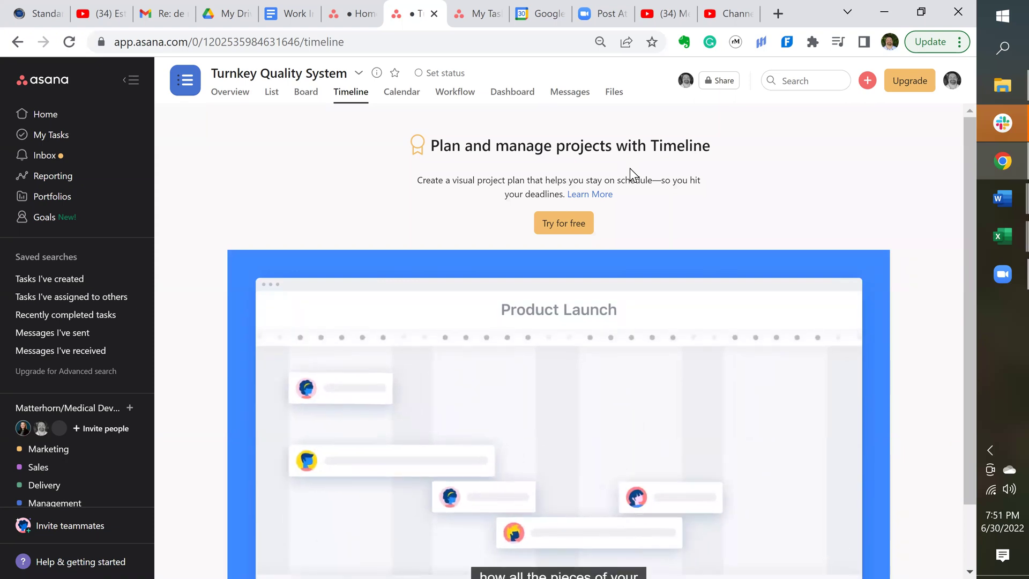
Open the Turnkey Quality System Overview to begin a Jun 30 Off track status update
click(217, 91)
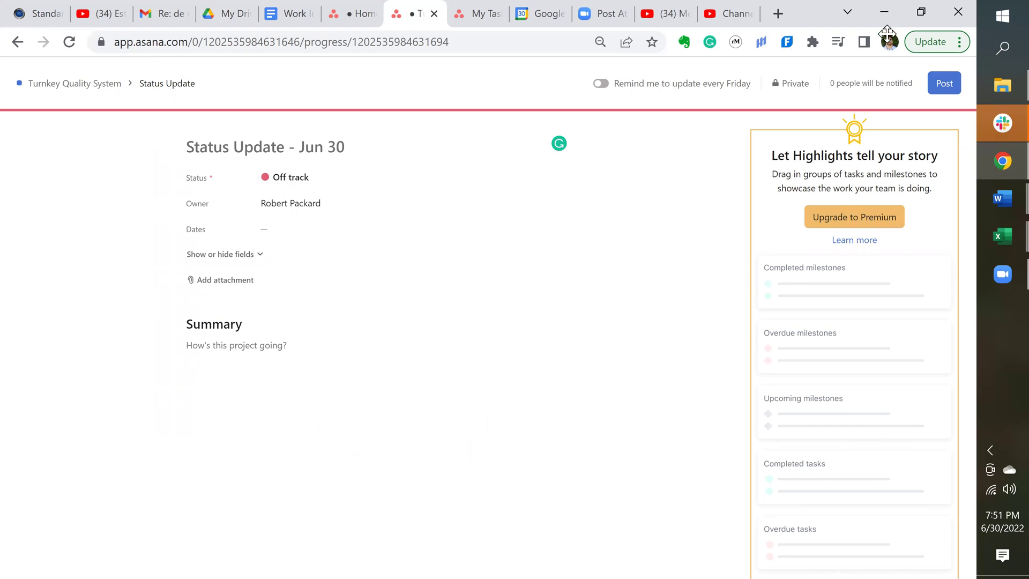
Post the Off track status update, then post a second update marked At risk
click(960, 83)
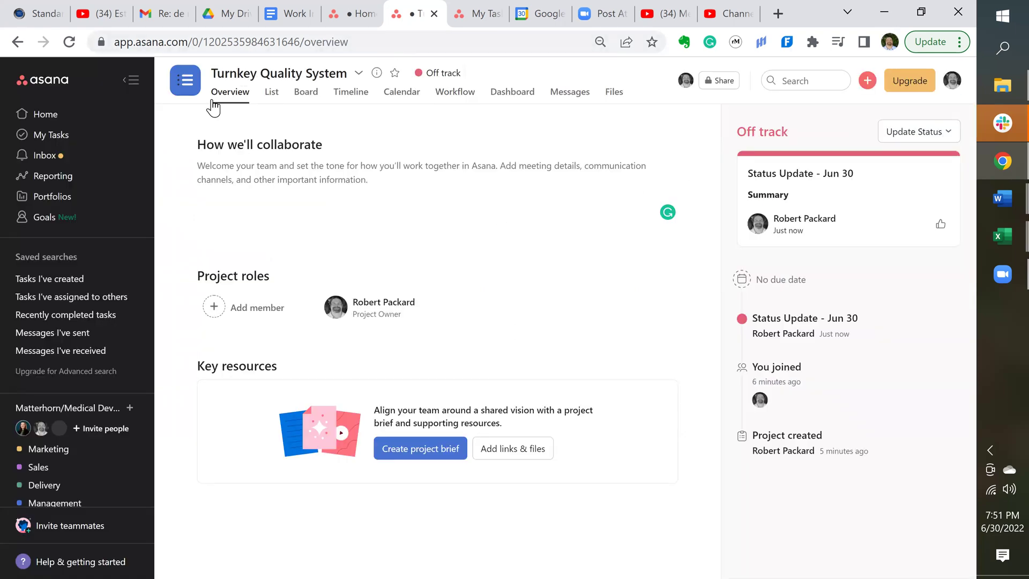
click(272, 95)
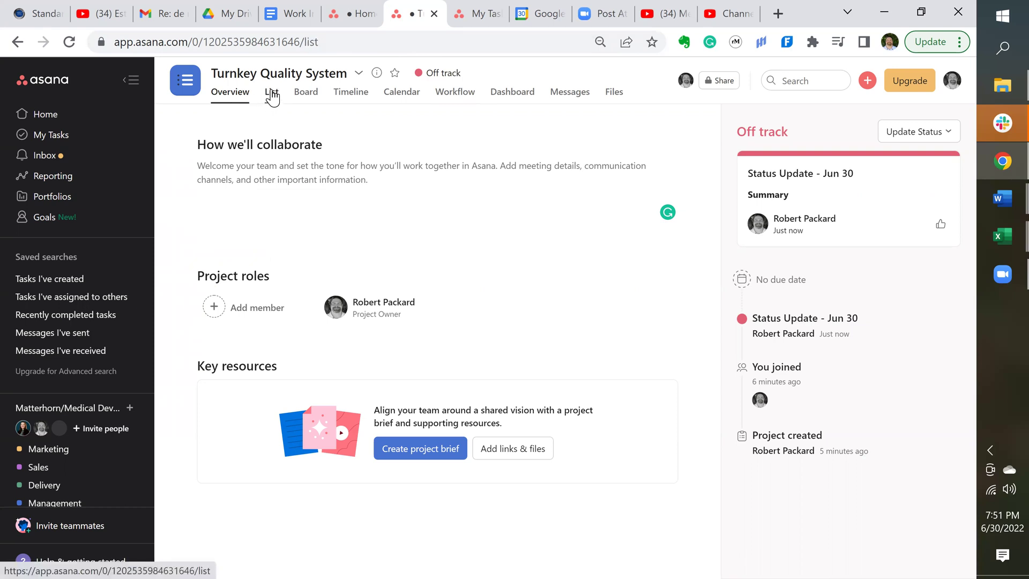
click(466, 74)
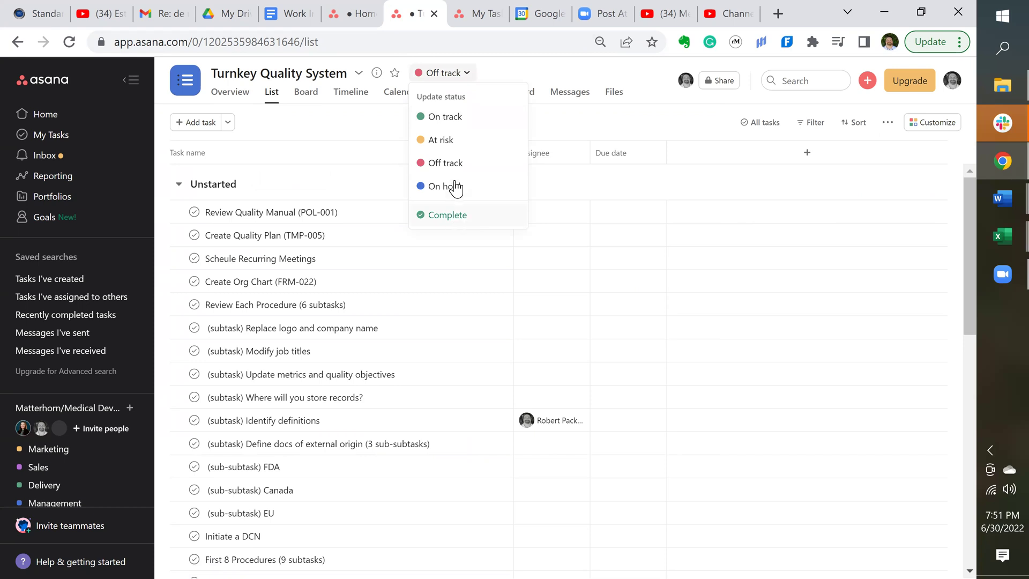
click(452, 141)
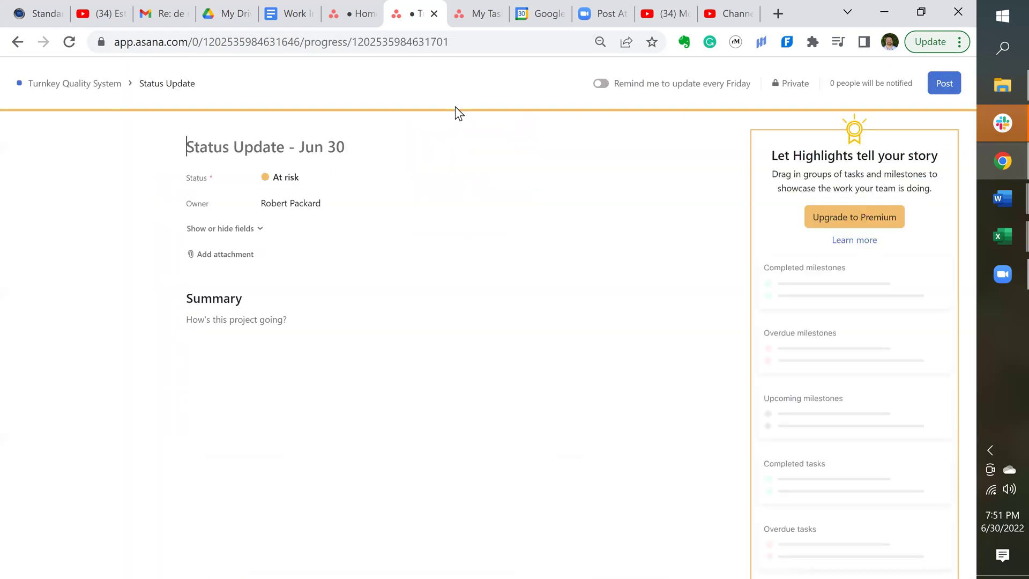
click(946, 85)
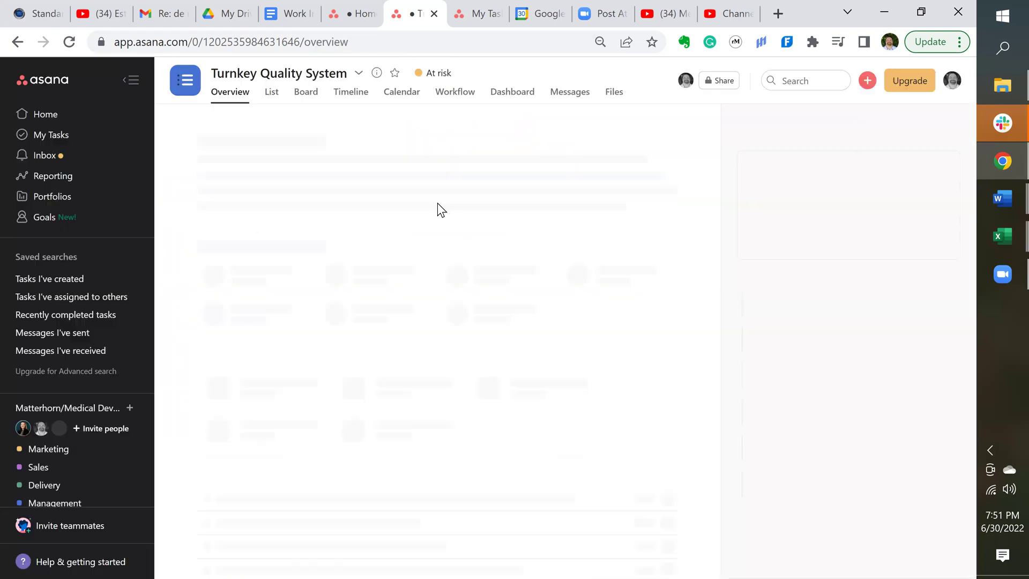
Start a Complete status update, then abandon it and return to the overview
click(449, 79)
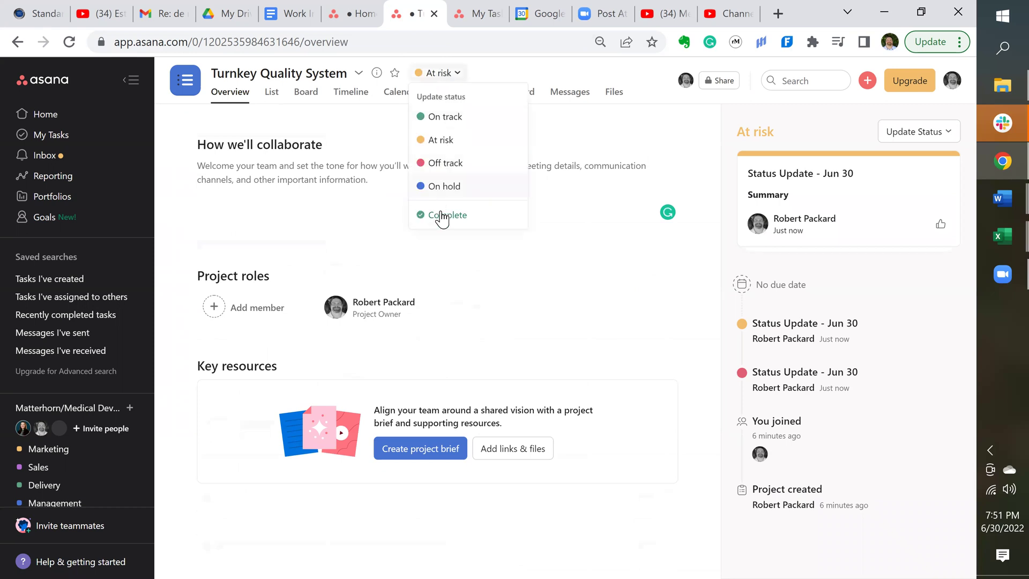
click(442, 216)
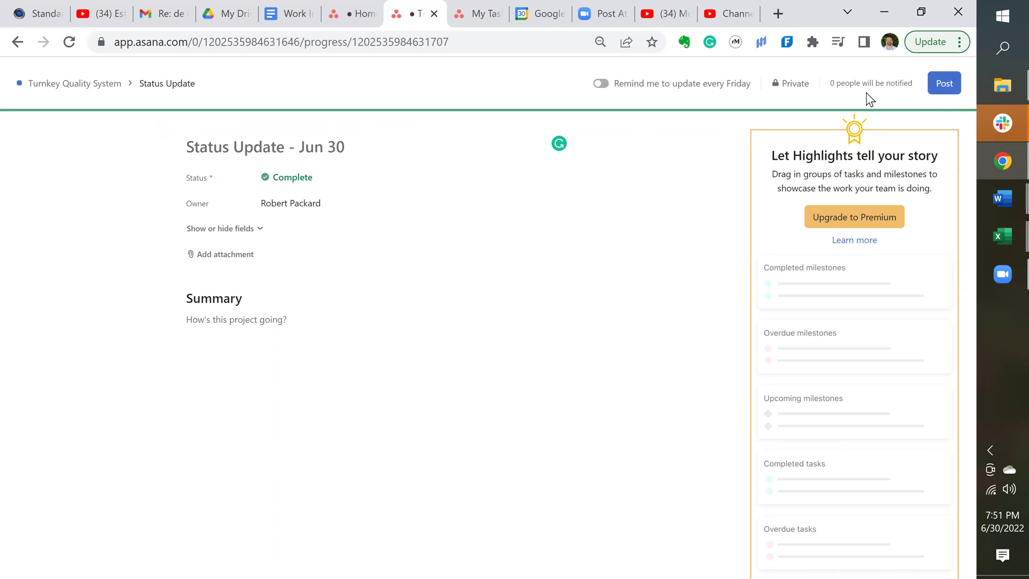
click(17, 41)
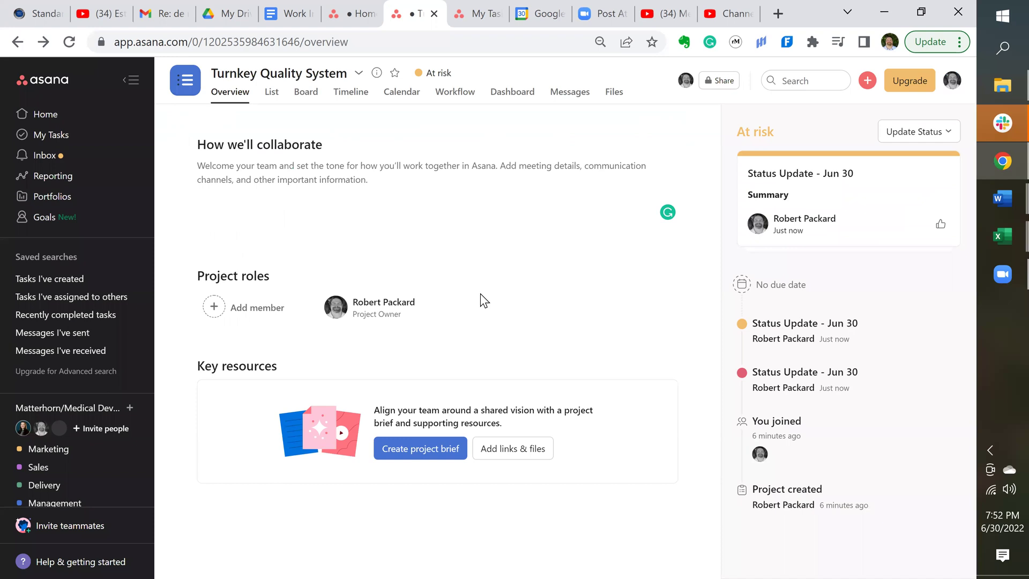